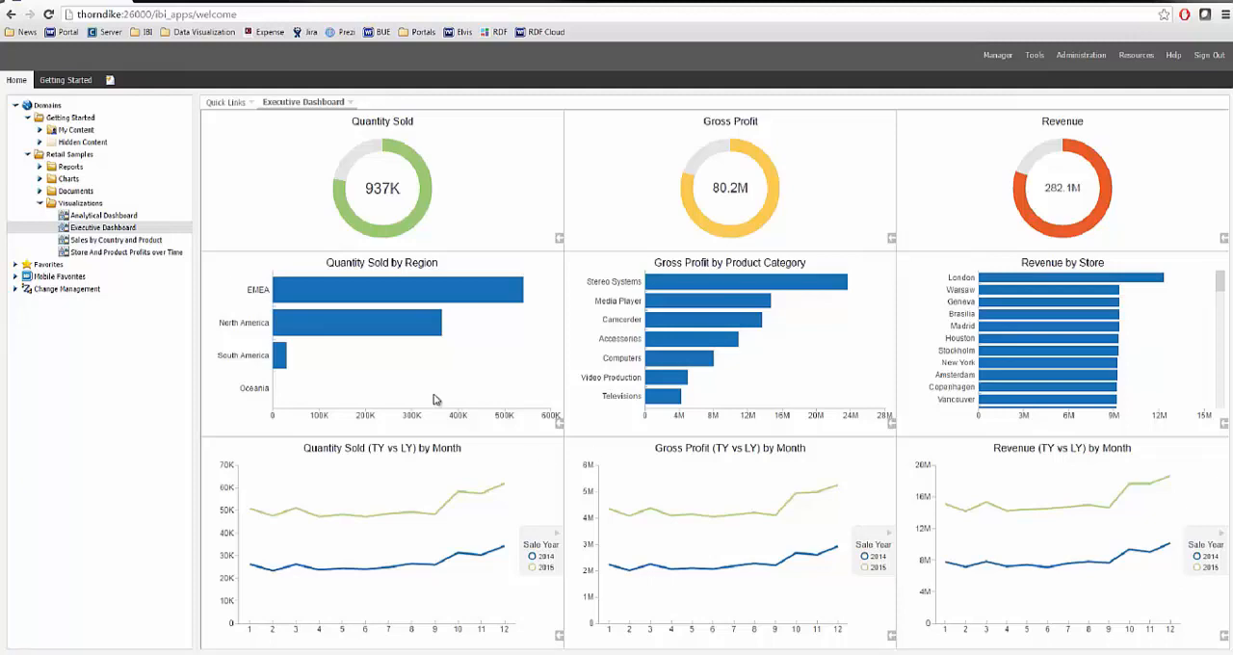
Filter the Quantity Sold by Region chart to EMEA and drill down into its sub regions.
{"action": "left_click", "coordinate": [452, 284]}
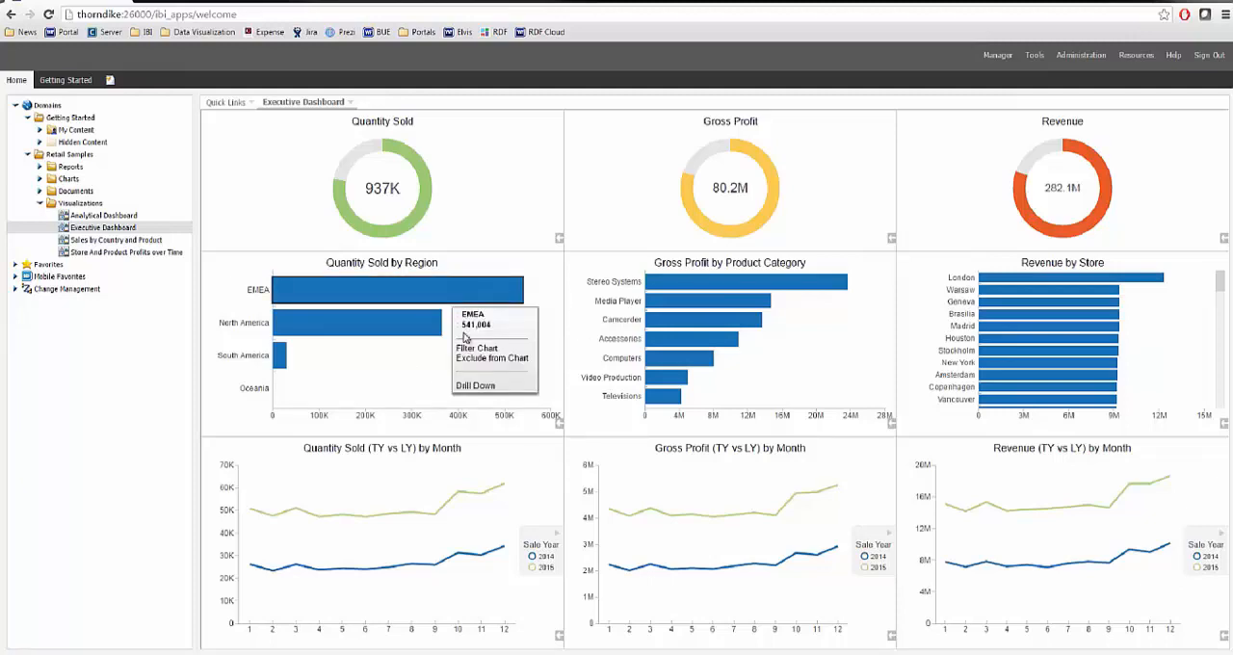
{"action": "left_click", "coordinate": [473, 356]}
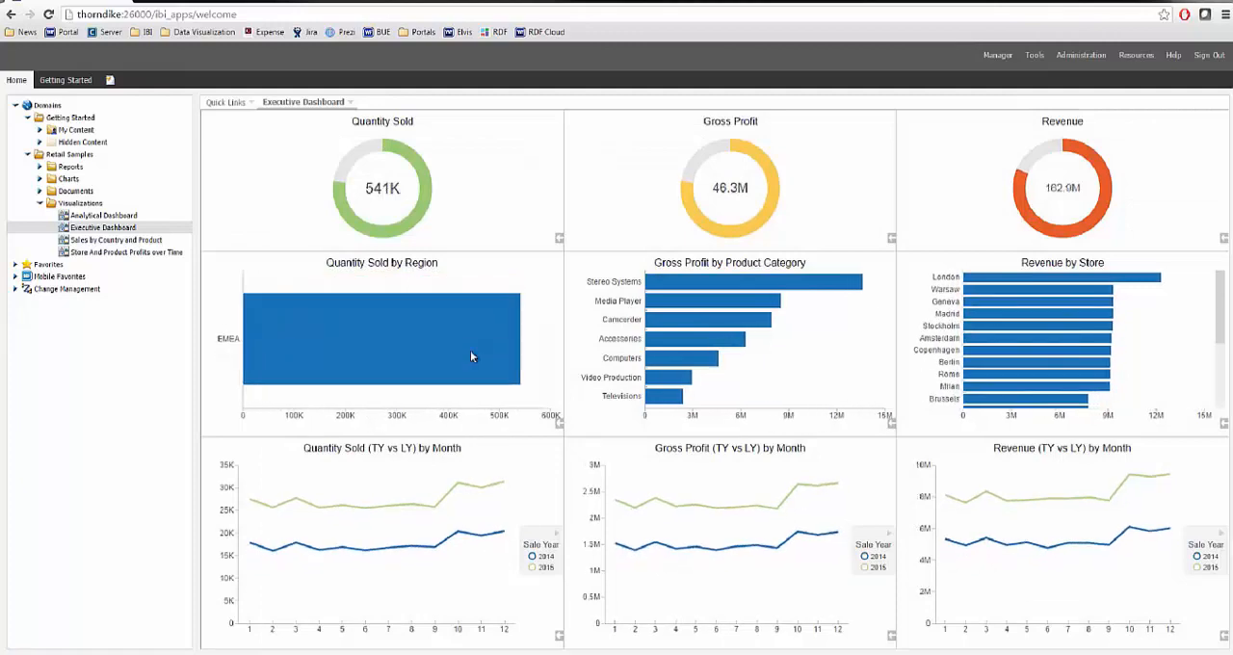
{"action": "left_click", "coordinate": [428, 346]}
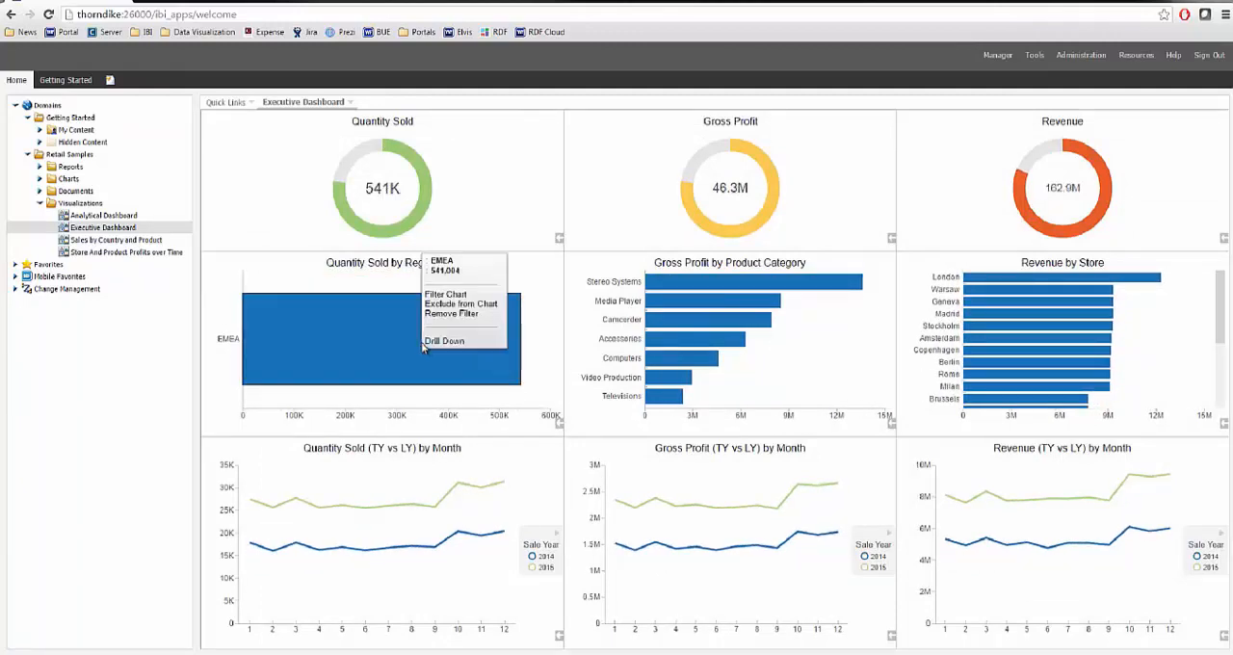
{"action": "left_click", "coordinate": [438, 343]}
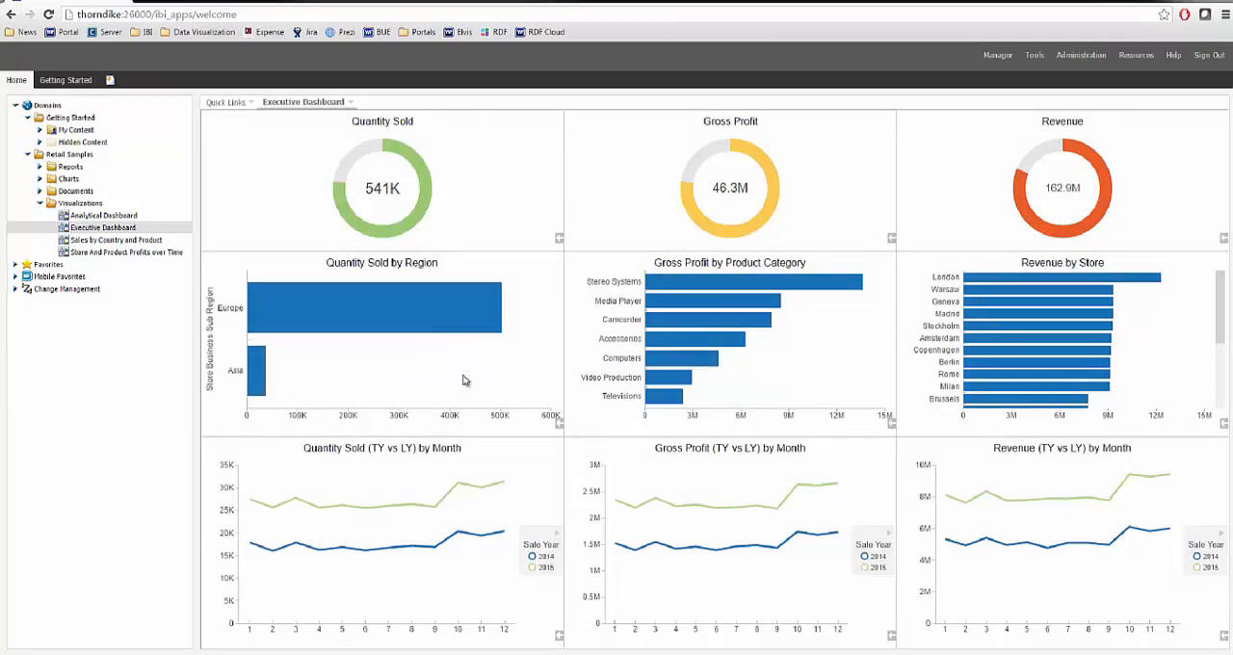
Switch to the InfoAssist window and add a filter on Sale,Year from the Sales_Related simple transaction date.
{"action": "mouse_move", "coordinate": [585, 652]}
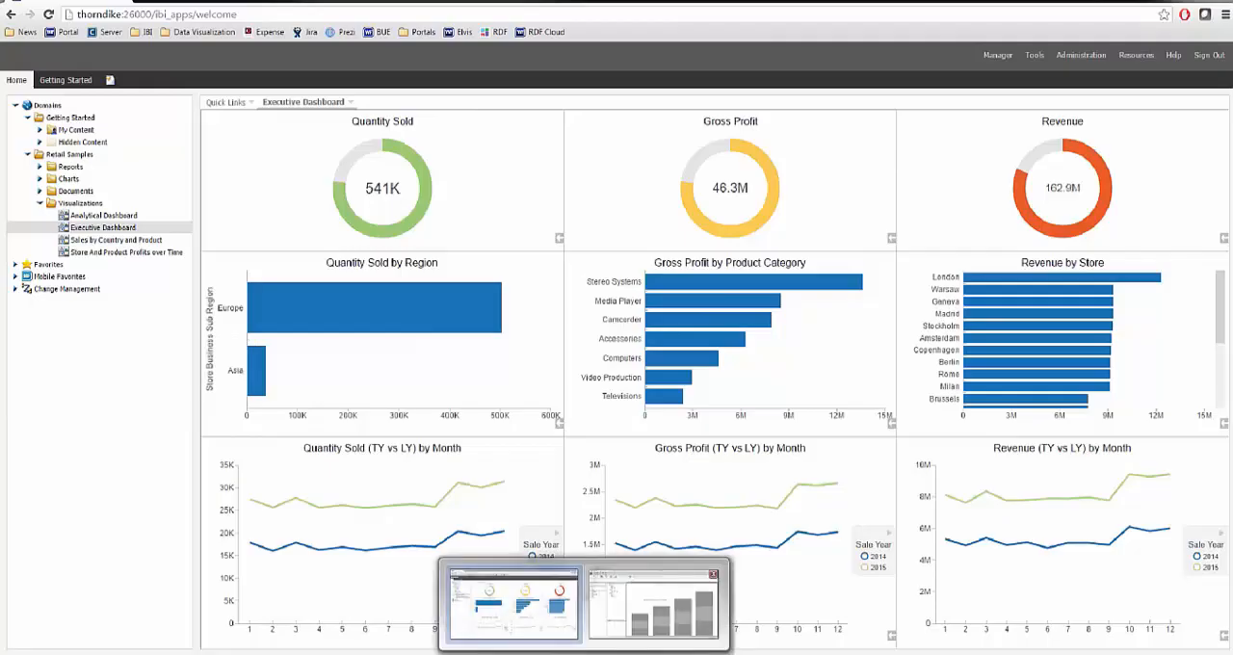
{"action": "left_click", "coordinate": [663, 609]}
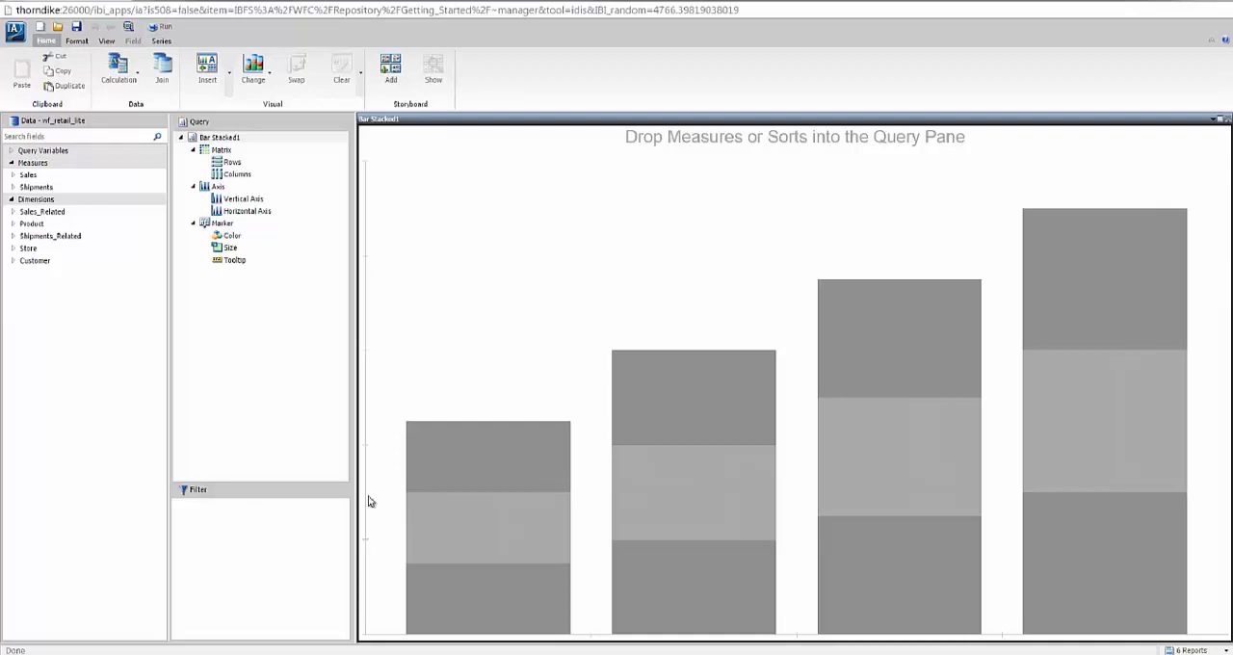
{"action": "left_click", "coordinate": [12, 175]}
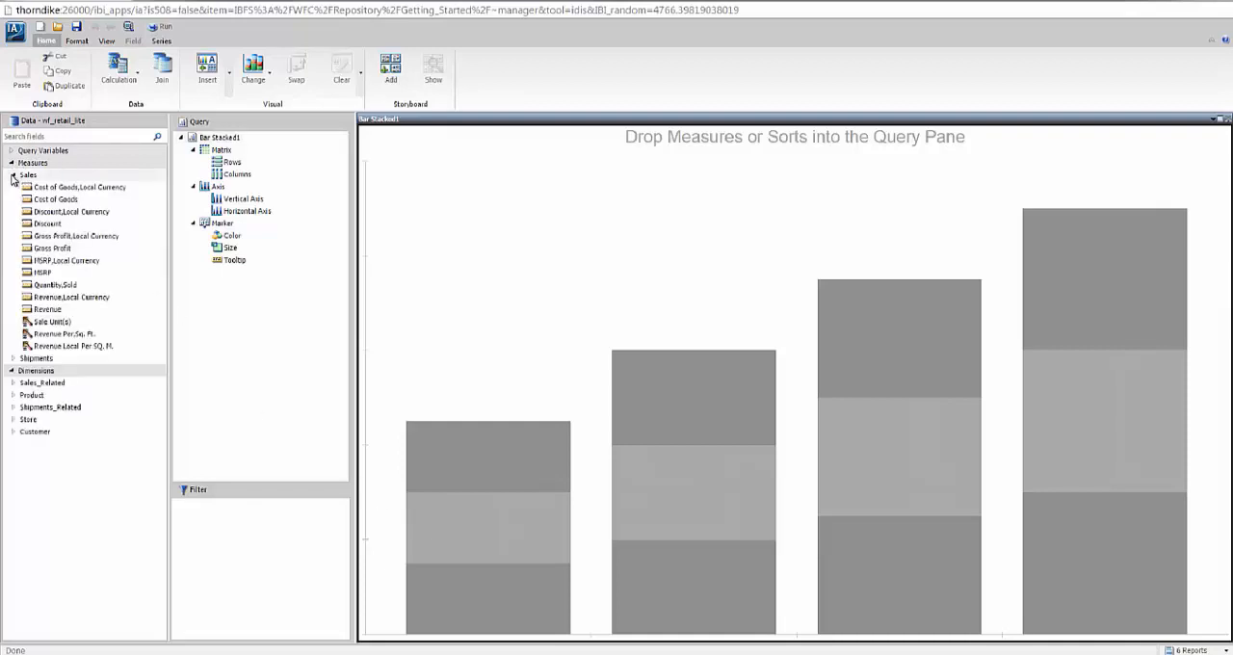
{"action": "left_click", "coordinate": [13, 382]}
{"action": "left_click", "coordinate": [15, 395]}
{"action": "left_click_drag", "start_coordinate": [38, 412], "coordinate": [228, 513]}
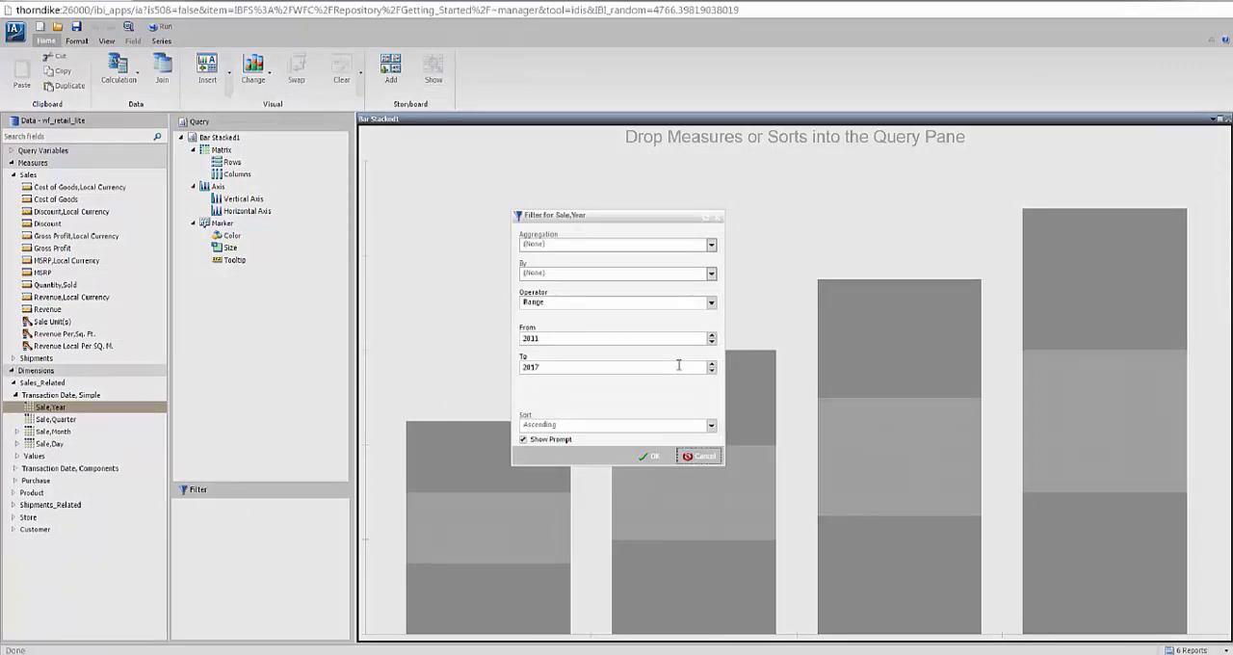
Set the Sale,Year filter range from 2014 to 2015, and close the resulting Prompts pane.
{"action": "left_click", "coordinate": [572, 337]}
{"action": "key", "text": "BackSpace"}
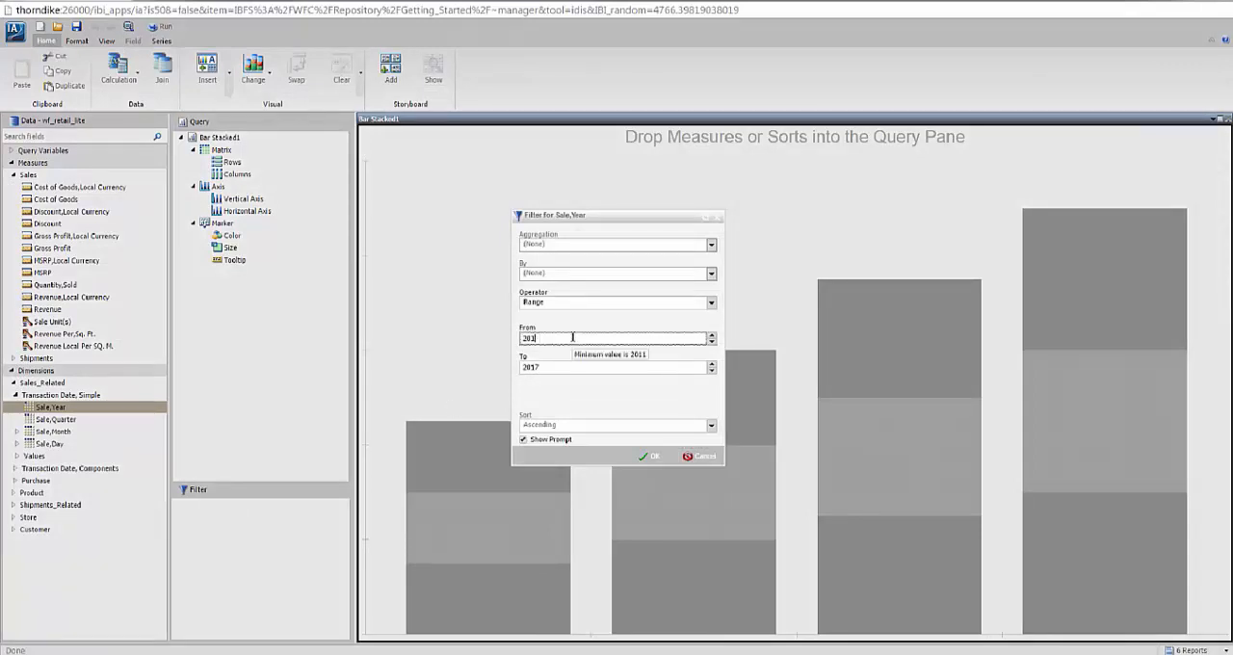
{"action": "type", "text": "4"}
{"action": "left_click", "coordinate": [549, 366]}
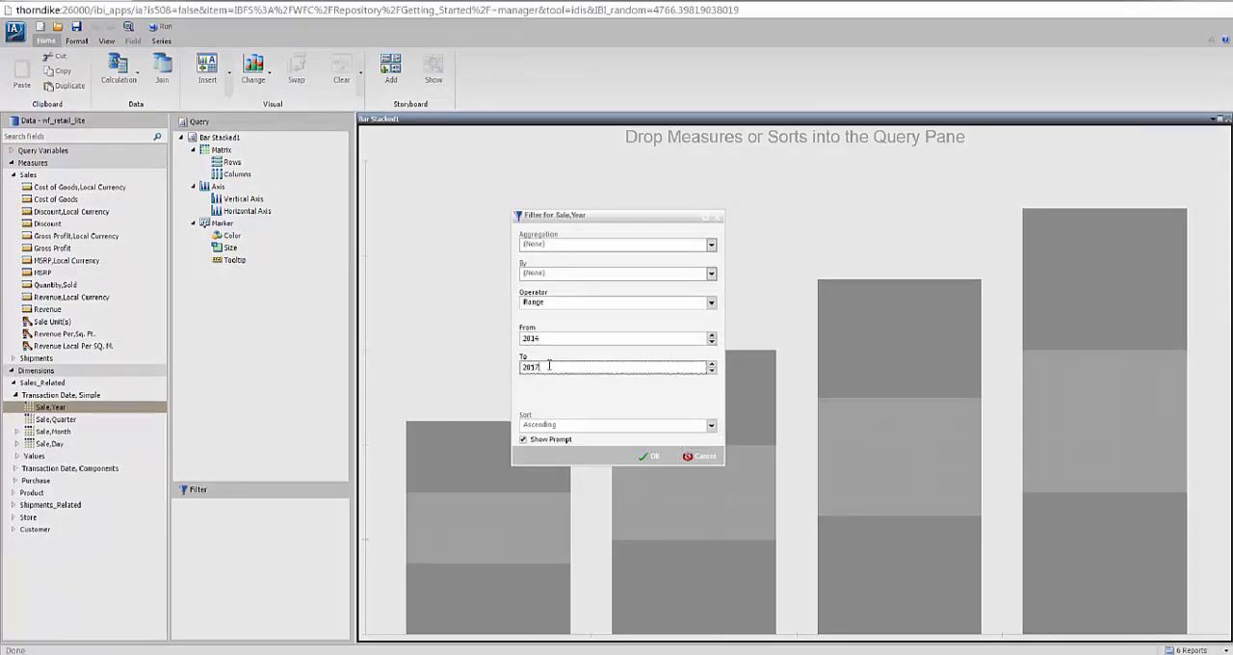
{"action": "key", "text": "BackSpace"}
{"action": "type", "text": "5"}
{"action": "left_click", "coordinate": [648, 461]}
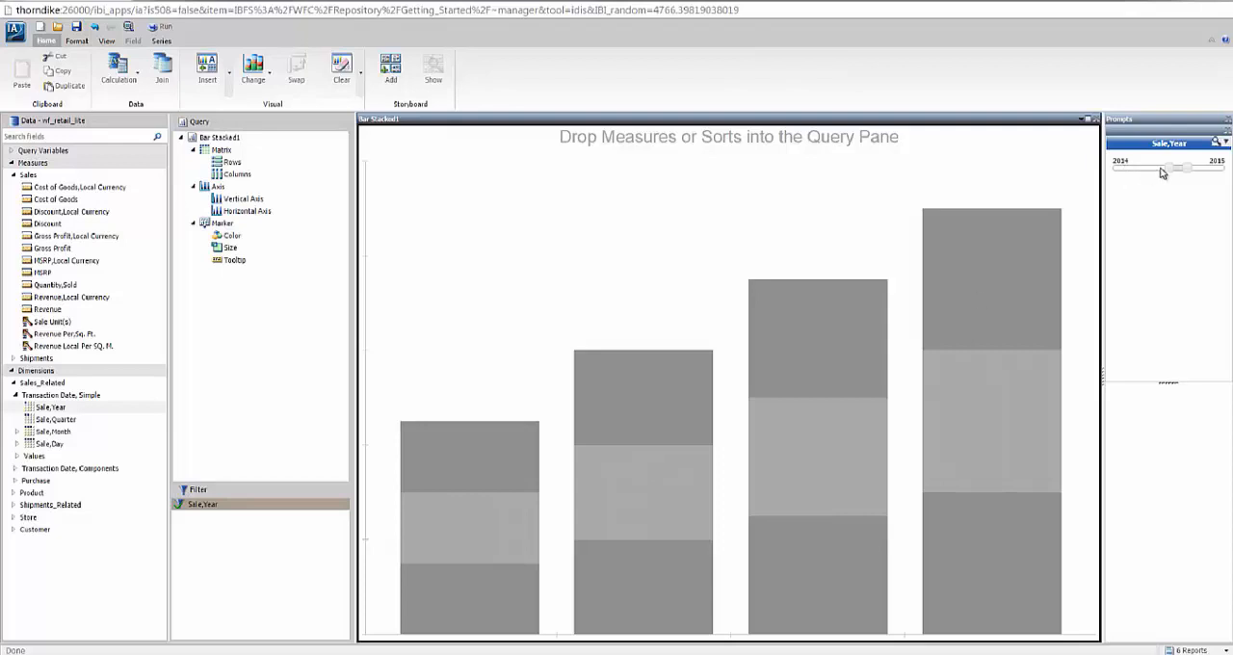
{"action": "left_click", "coordinate": [1227, 119]}
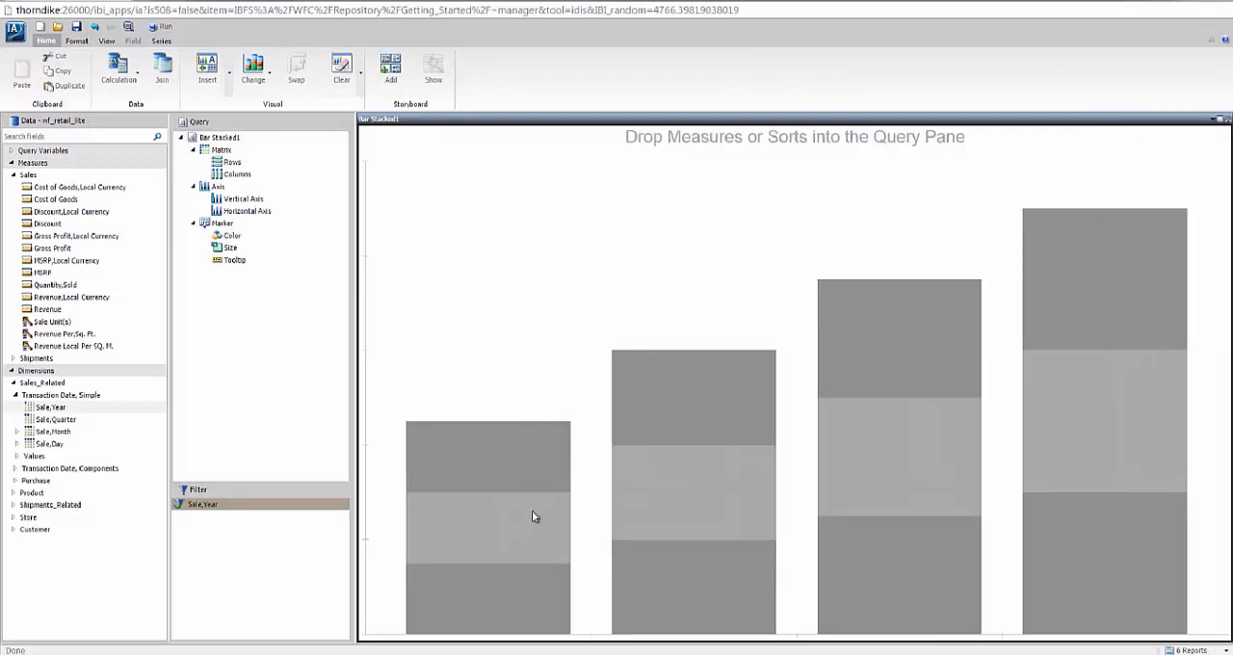
Change the stacked bar visual to a gauge and start a summary field (COMPUTE) named target_qs.
{"action": "left_click", "coordinate": [254, 68]}
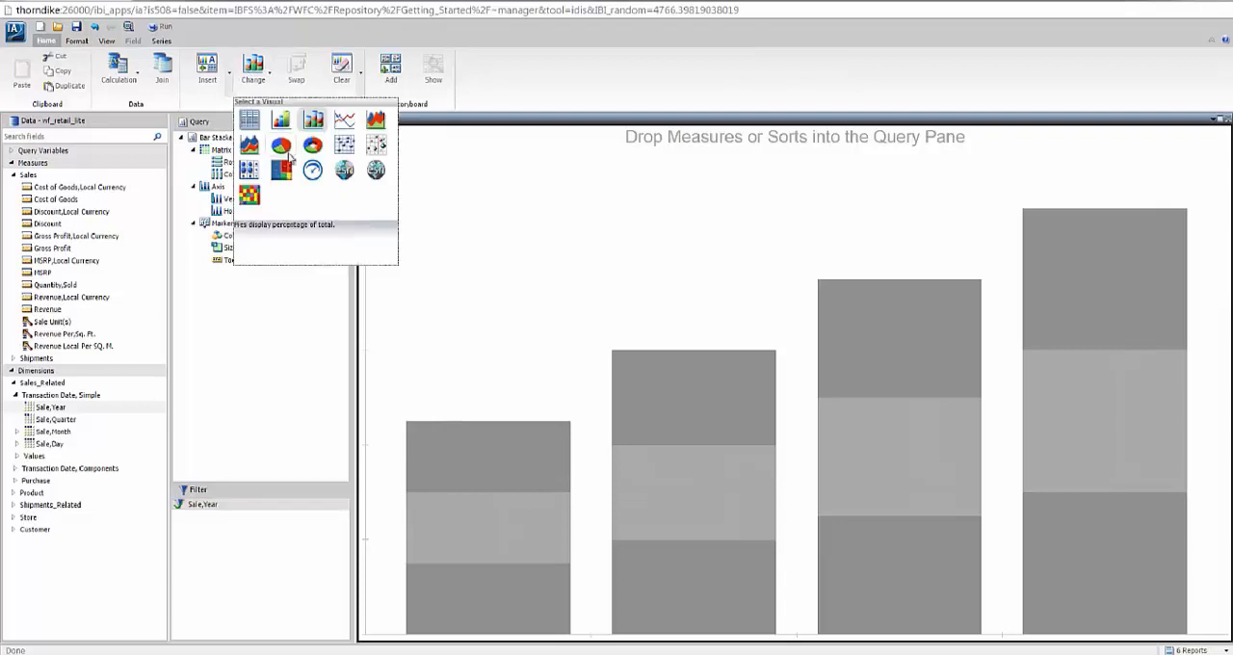
{"action": "left_click", "coordinate": [313, 172]}
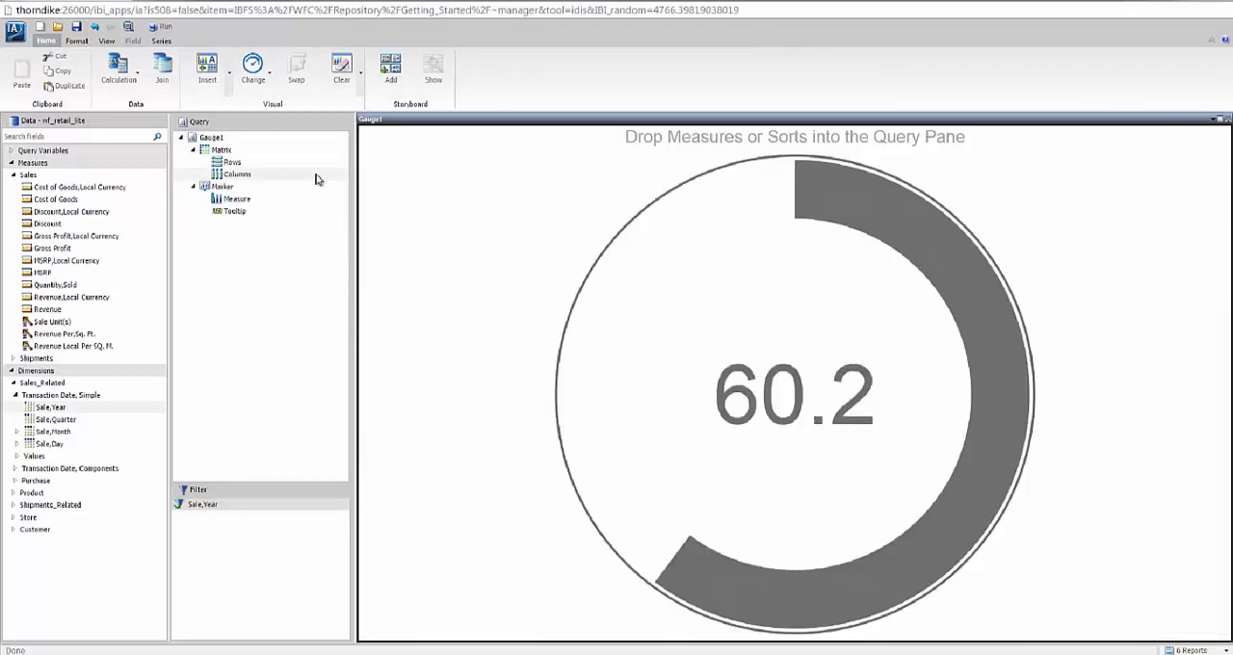
{"action": "left_click", "coordinate": [137, 81]}
{"action": "left_click", "coordinate": [142, 118]}
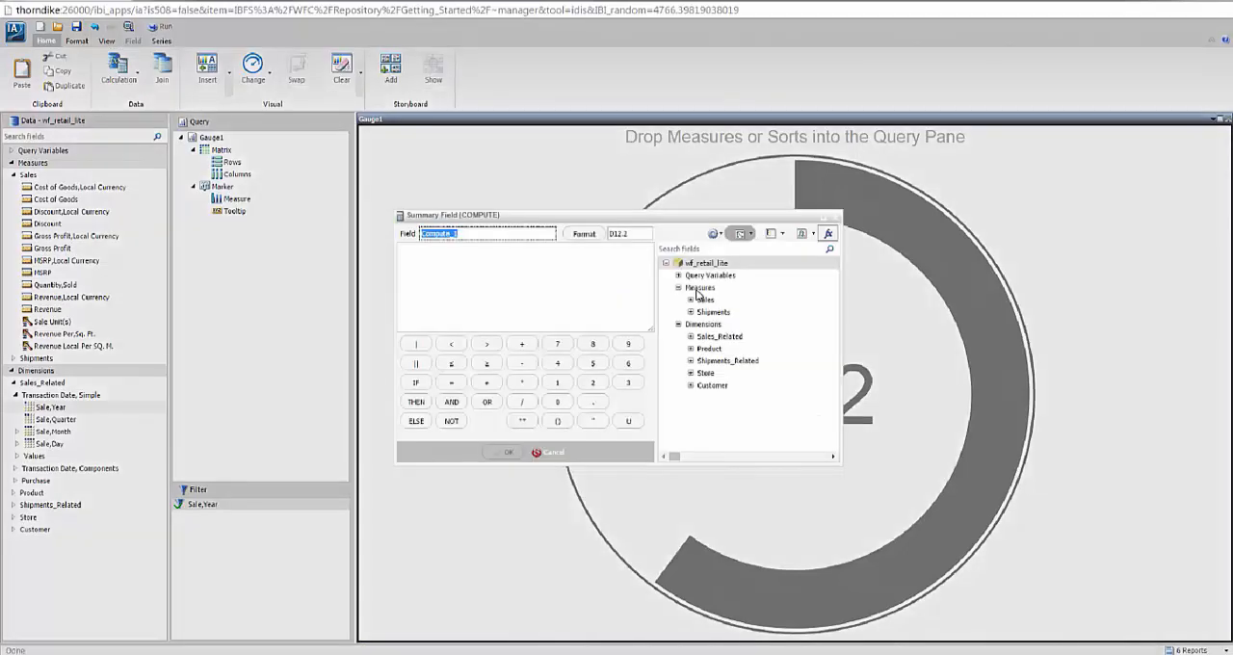
{"action": "type", "text": "target_"}
{"action": "type", "text": "ds"}
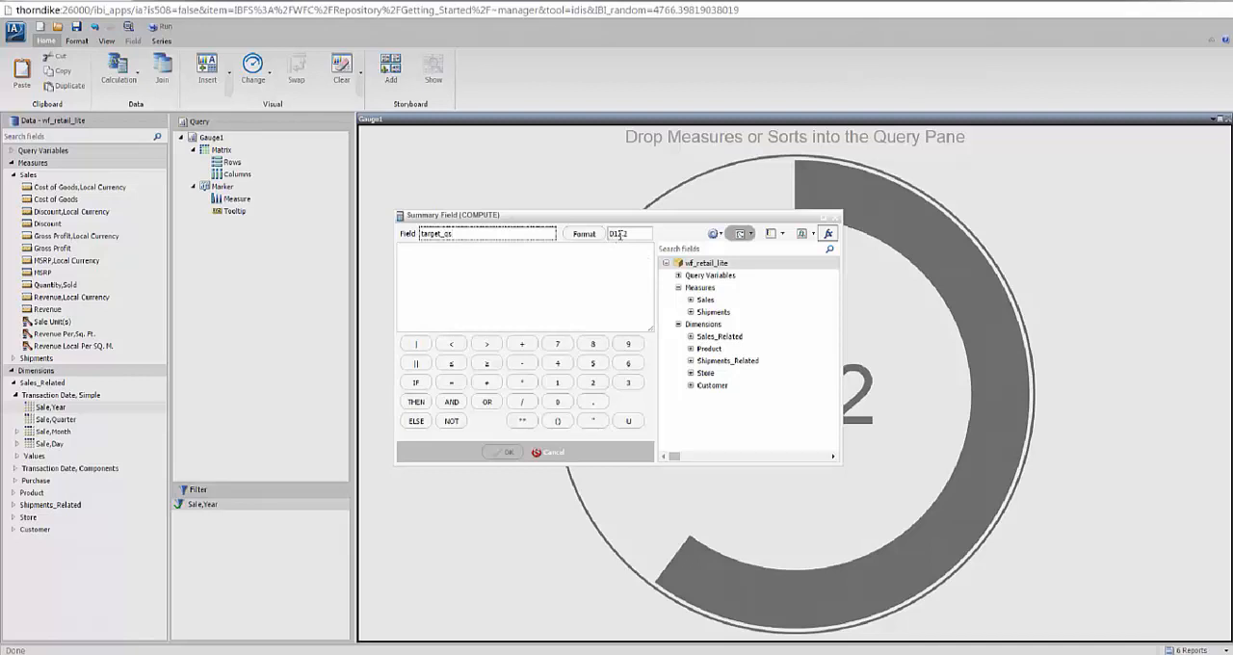
Define the target_qs expression as (WF_RETAIL_LITE.WF_RETAIL_SALES.QUANTITY_SOLD/2000000)*100 and create the field.
{"action": "left_click", "coordinate": [517, 254]}
{"action": "type", "text": "("}
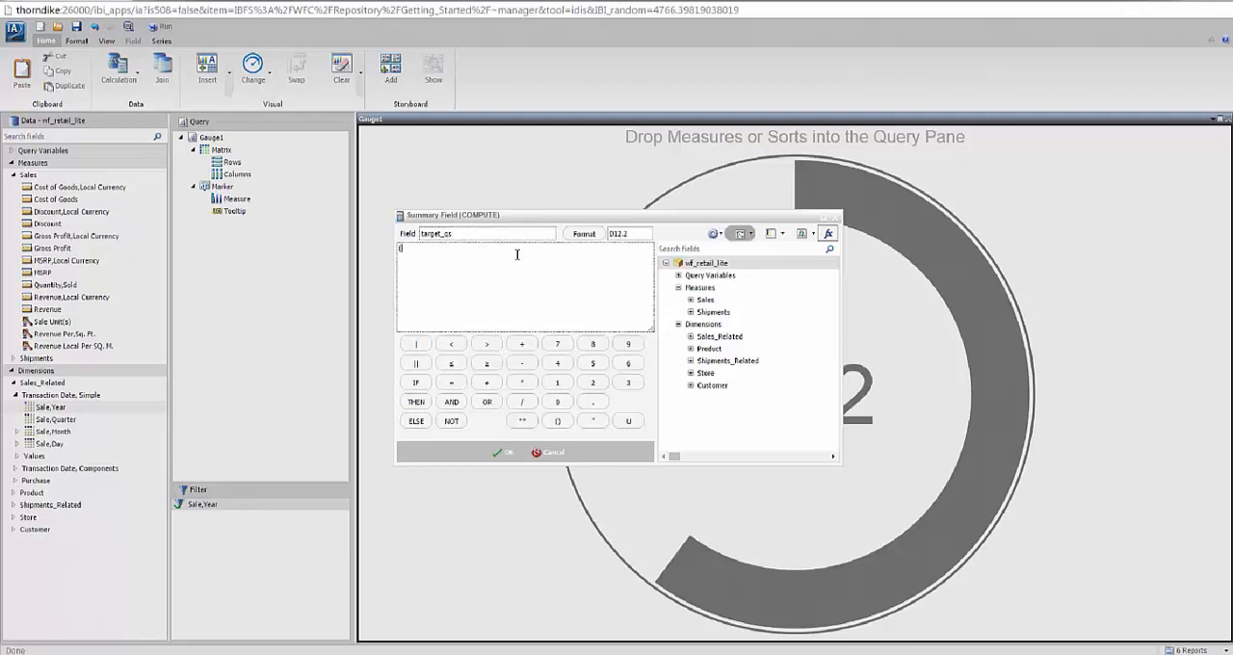
{"action": "left_click", "coordinate": [690, 299]}
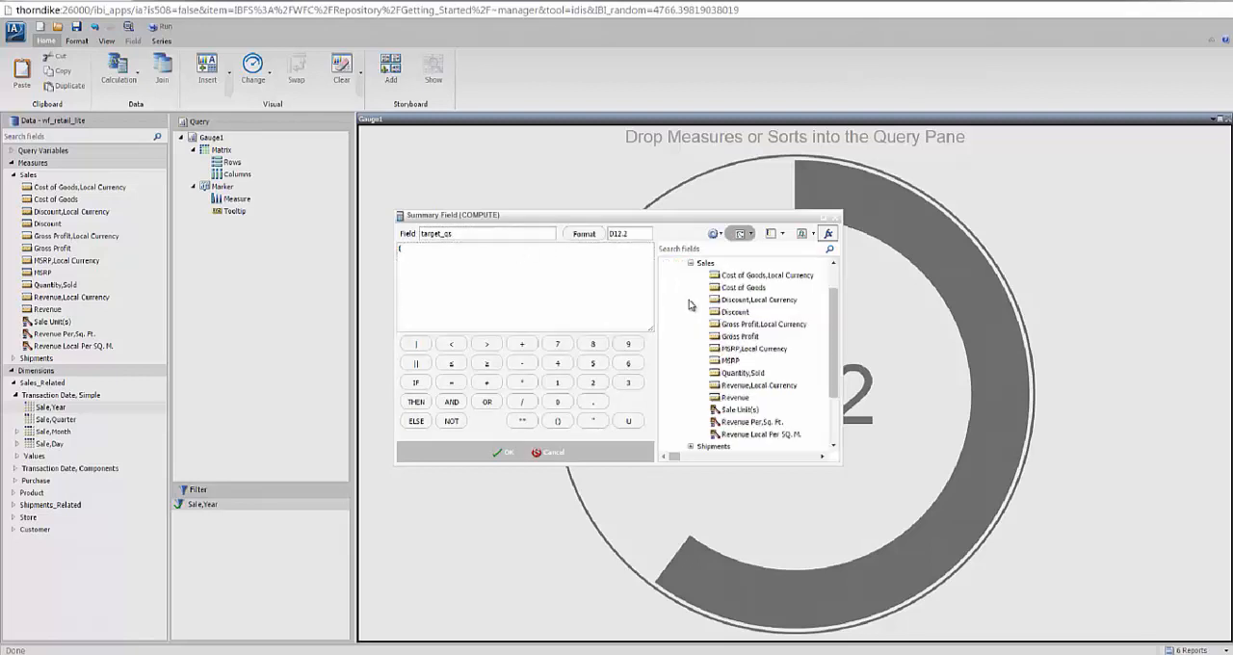
{"action": "double_click", "coordinate": [732, 375]}
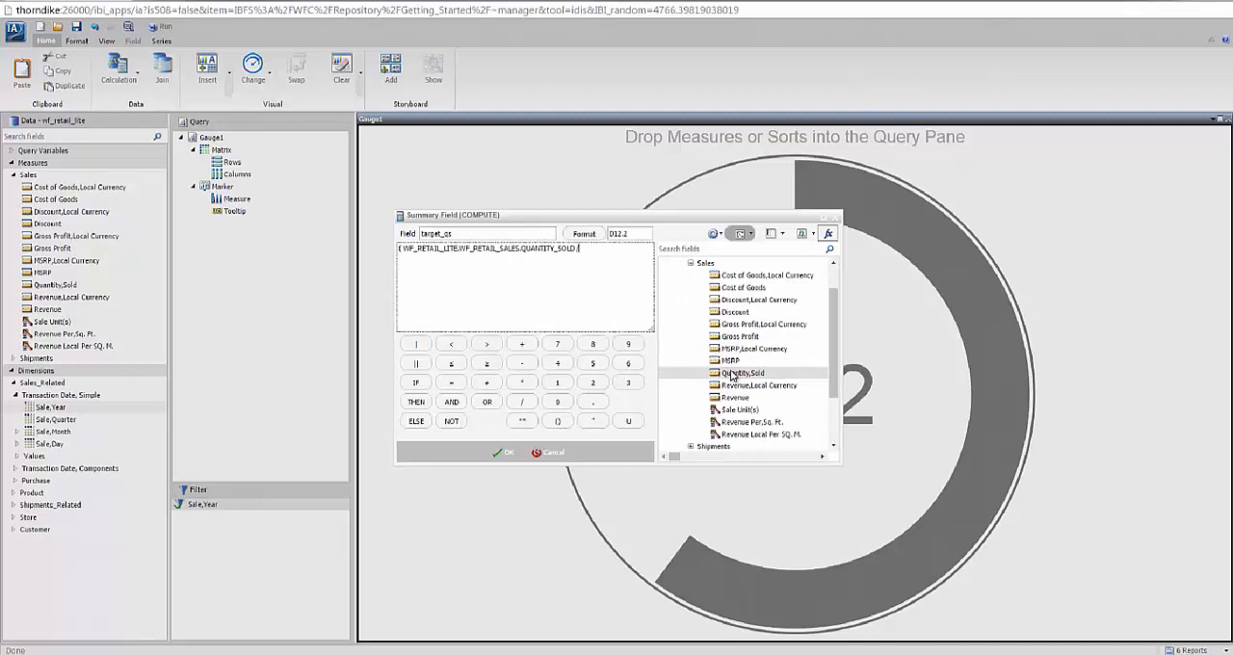
{"action": "type", "text": "/2000000)*100"}
{"action": "left_click", "coordinate": [503, 453]}
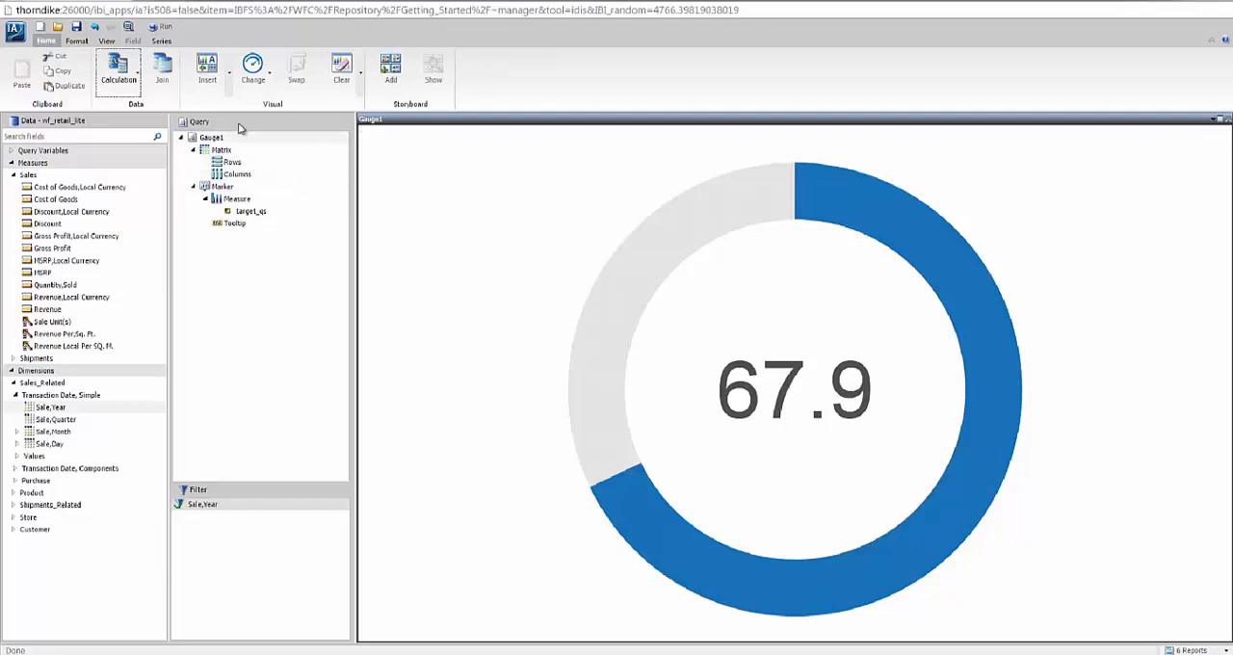
Add a centered page header reading "Quantity Sold" to the gauge.
{"action": "left_click", "coordinate": [77, 40]}
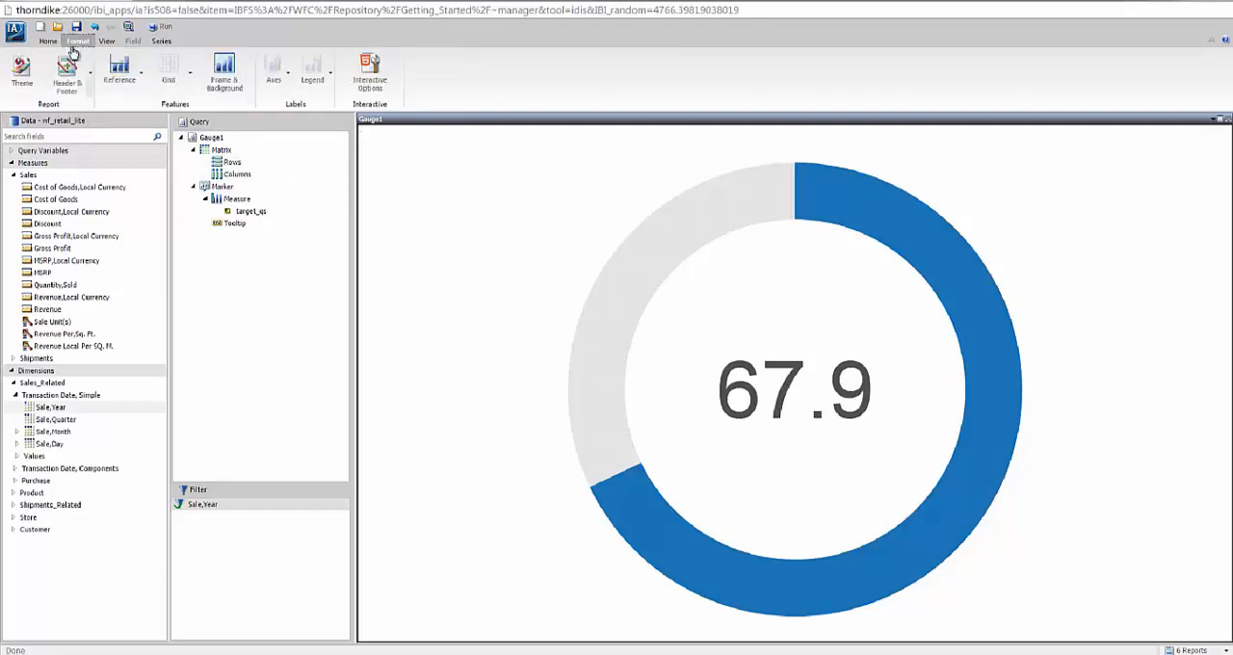
{"action": "left_click", "coordinate": [57, 79]}
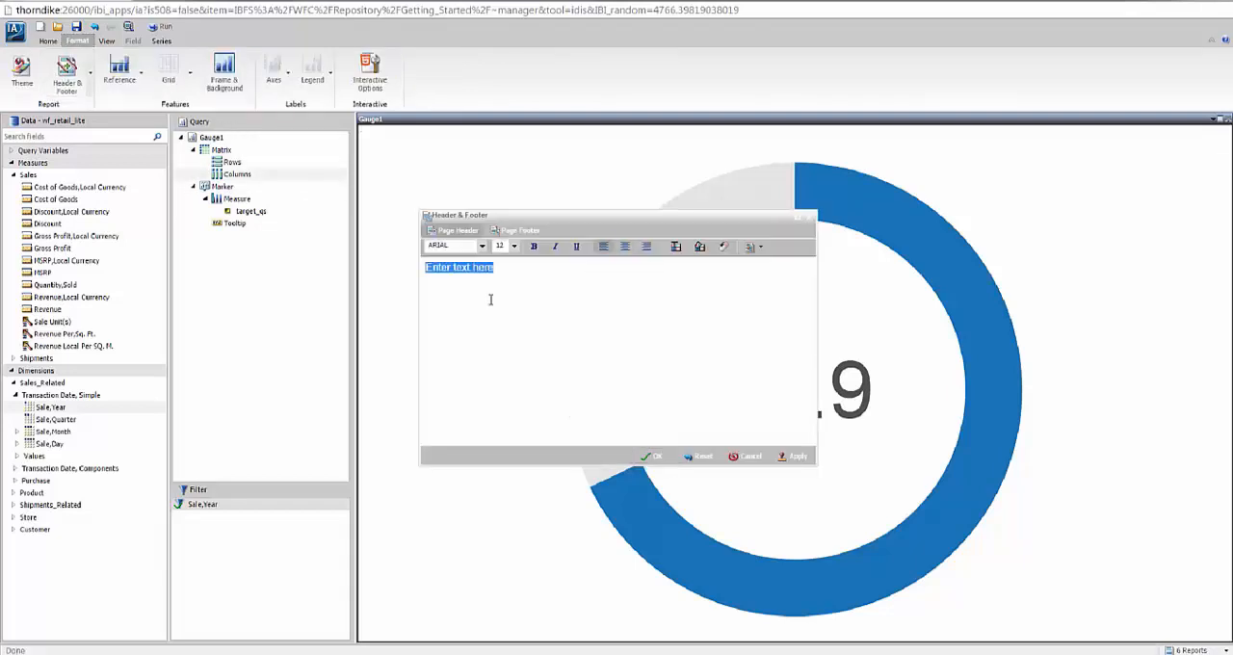
{"action": "type", "text": "Quantity Sold"}
{"action": "key", "text": "ctrl+a"}
{"action": "left_click", "coordinate": [625, 246]}
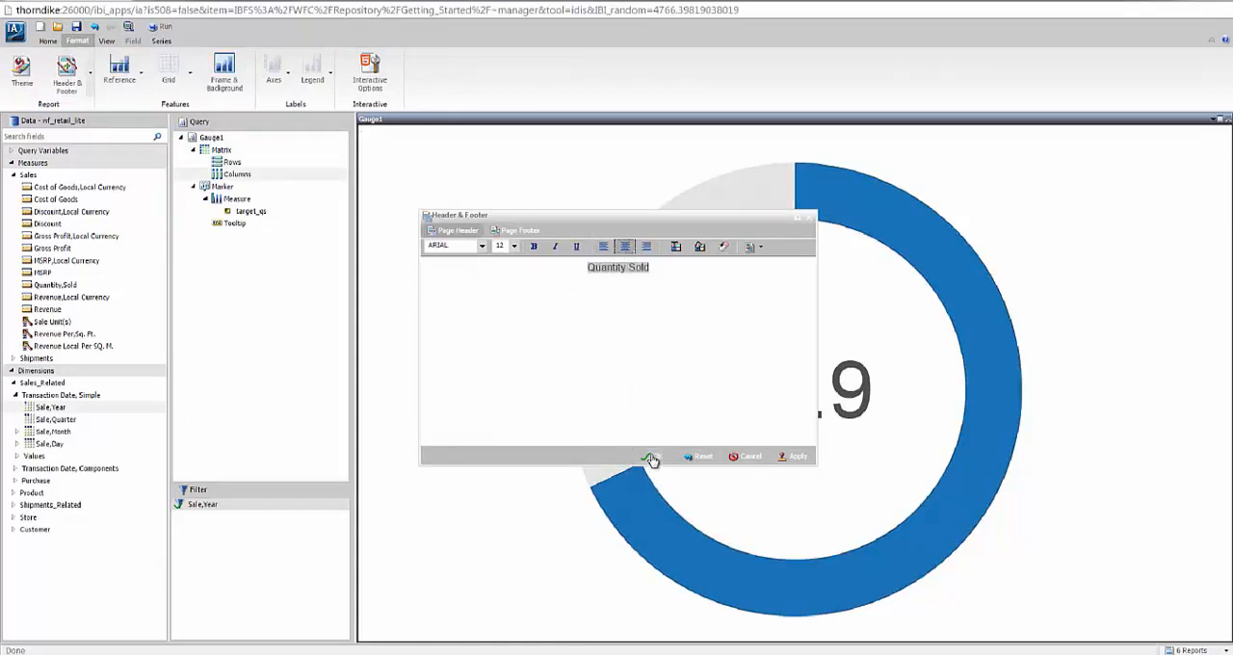
{"action": "left_click", "coordinate": [652, 457]}
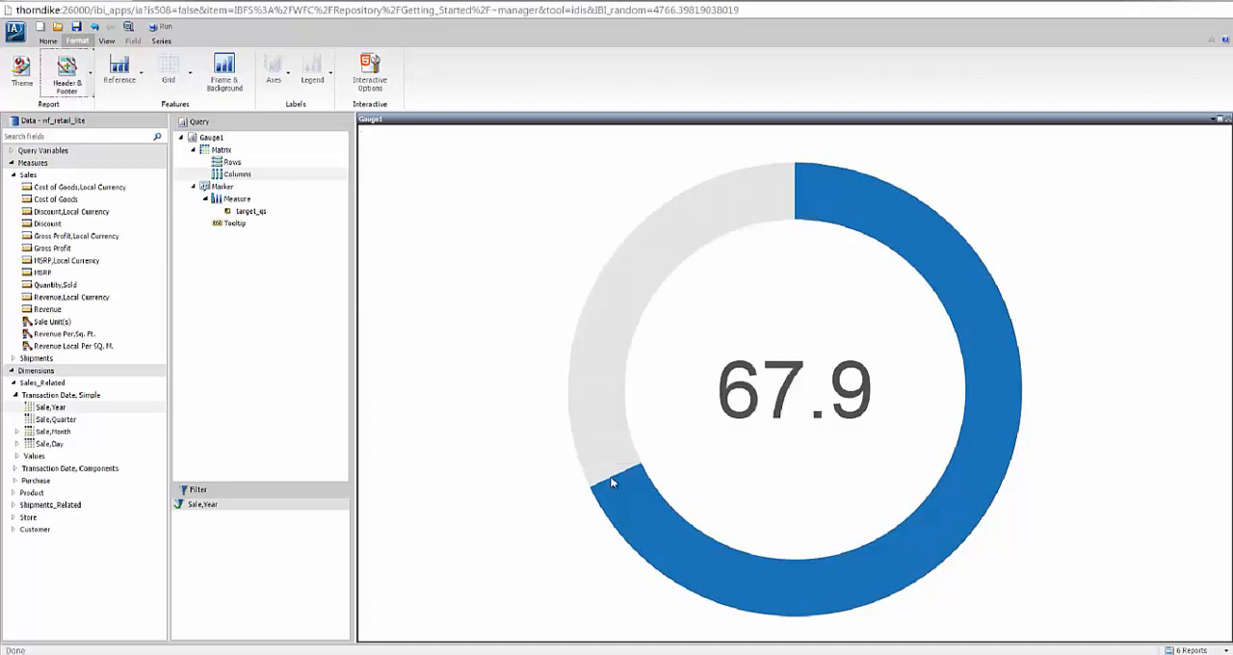
Insert a new stacked bar visual and place it below the Quantity Sold gauge.
{"action": "left_click", "coordinate": [46, 42]}
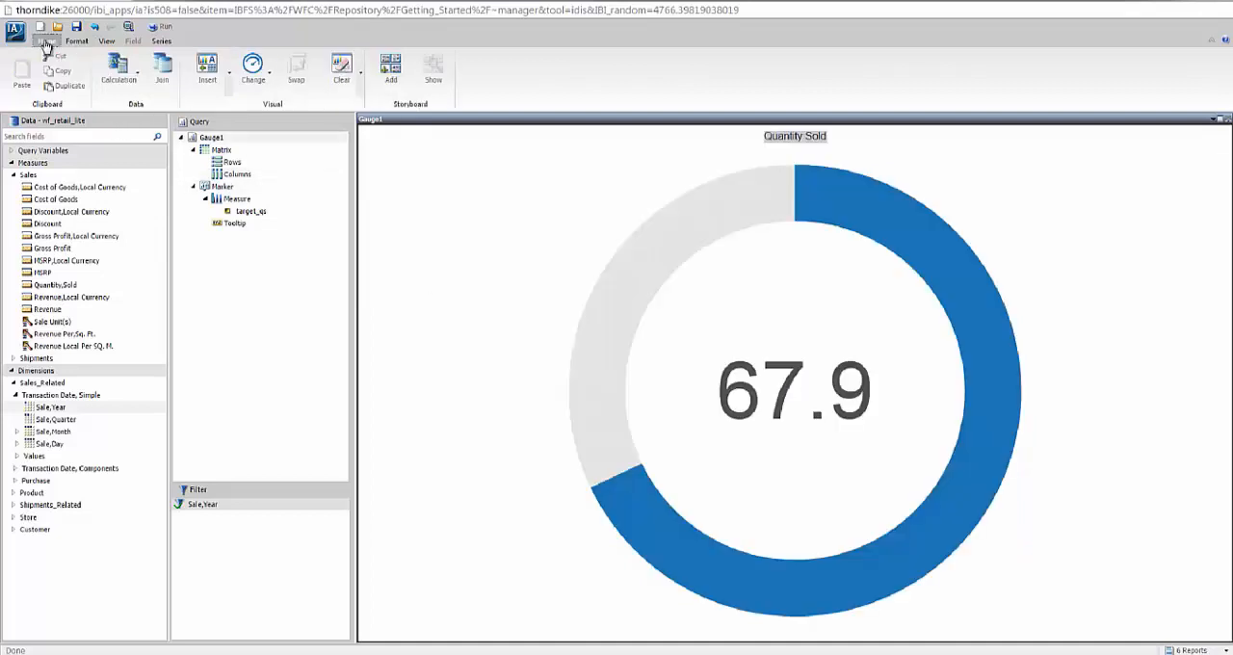
{"action": "left_click", "coordinate": [199, 81]}
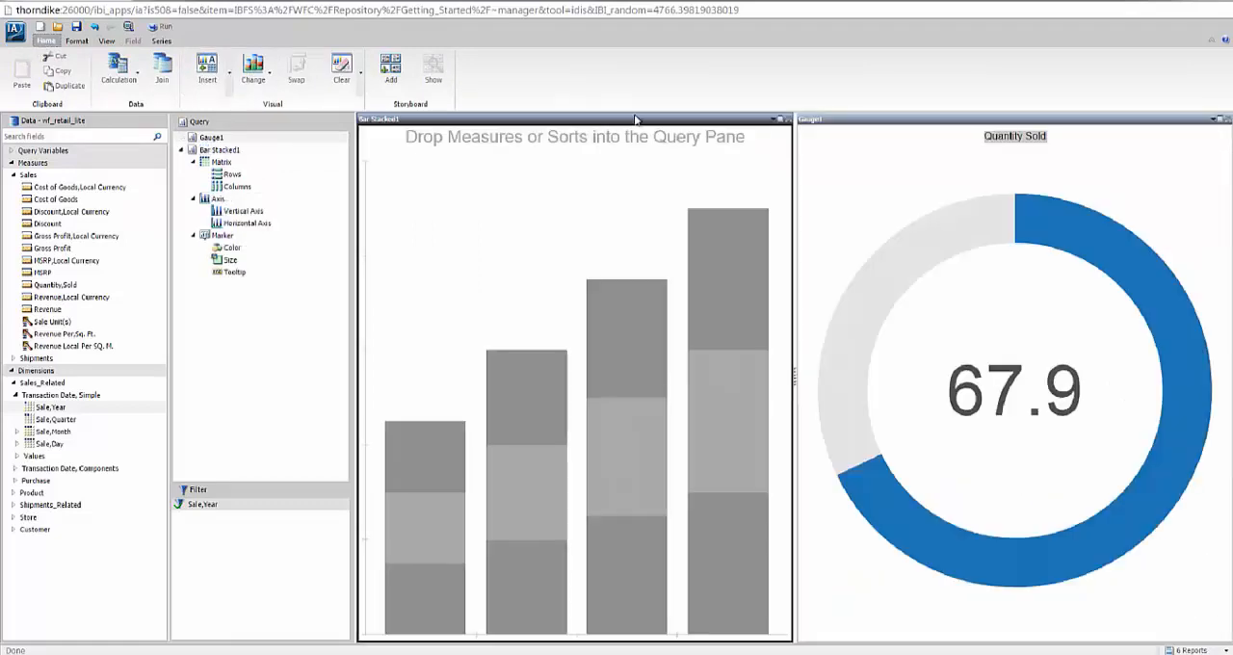
{"action": "left_click_drag", "start_coordinate": [447, 121], "coordinate": [998, 521]}
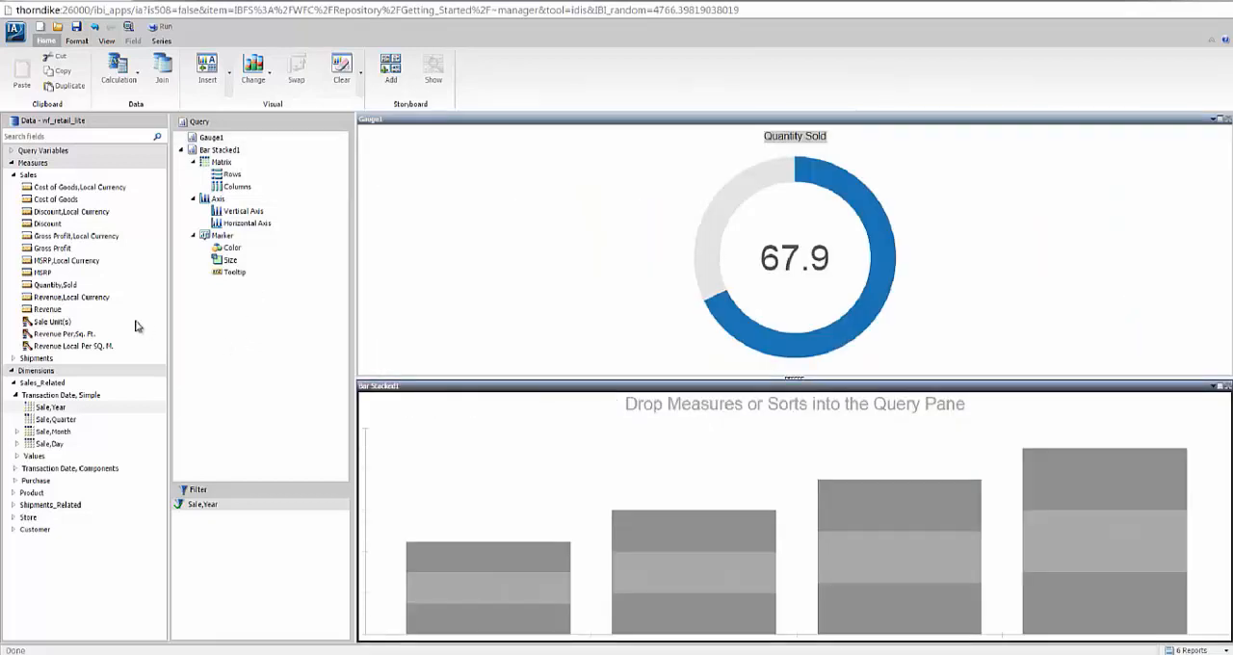
Plot Quantity,Sold by Store,Business,Region in the new bar visual and swap its axes for horizontal bars.
{"action": "left_click_drag", "start_coordinate": [54, 286], "coordinate": [367, 428]}
{"action": "left_click", "coordinate": [13, 517]}
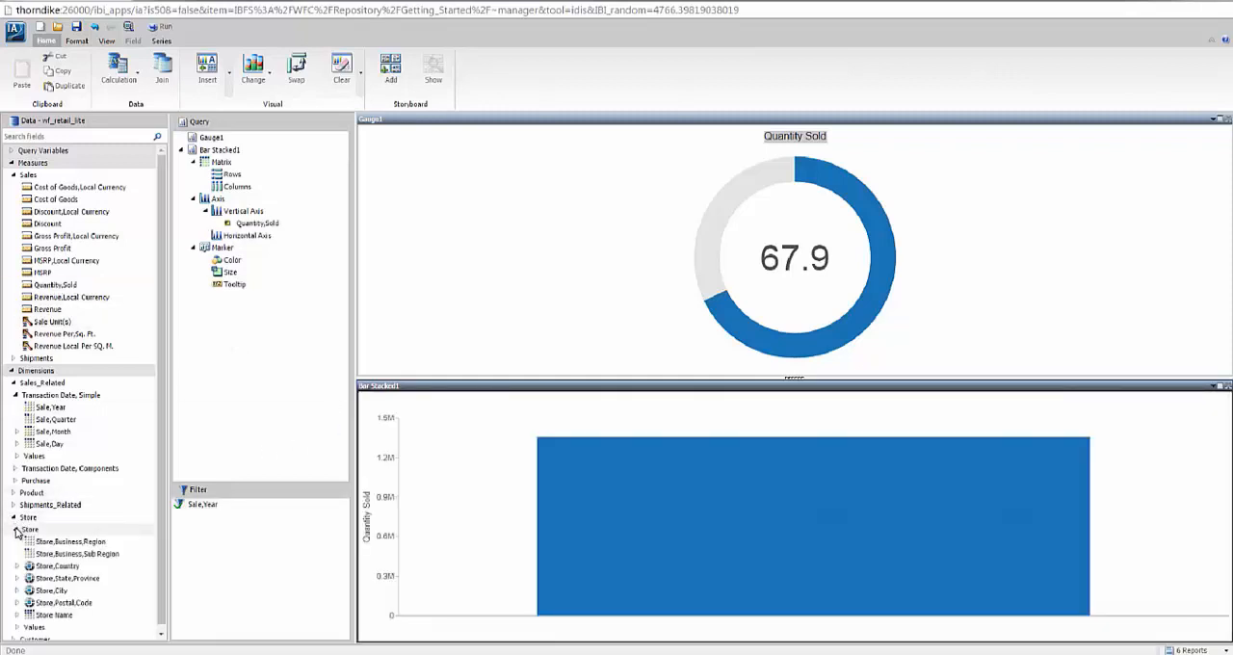
{"action": "left_click_drag", "start_coordinate": [46, 546], "coordinate": [381, 522]}
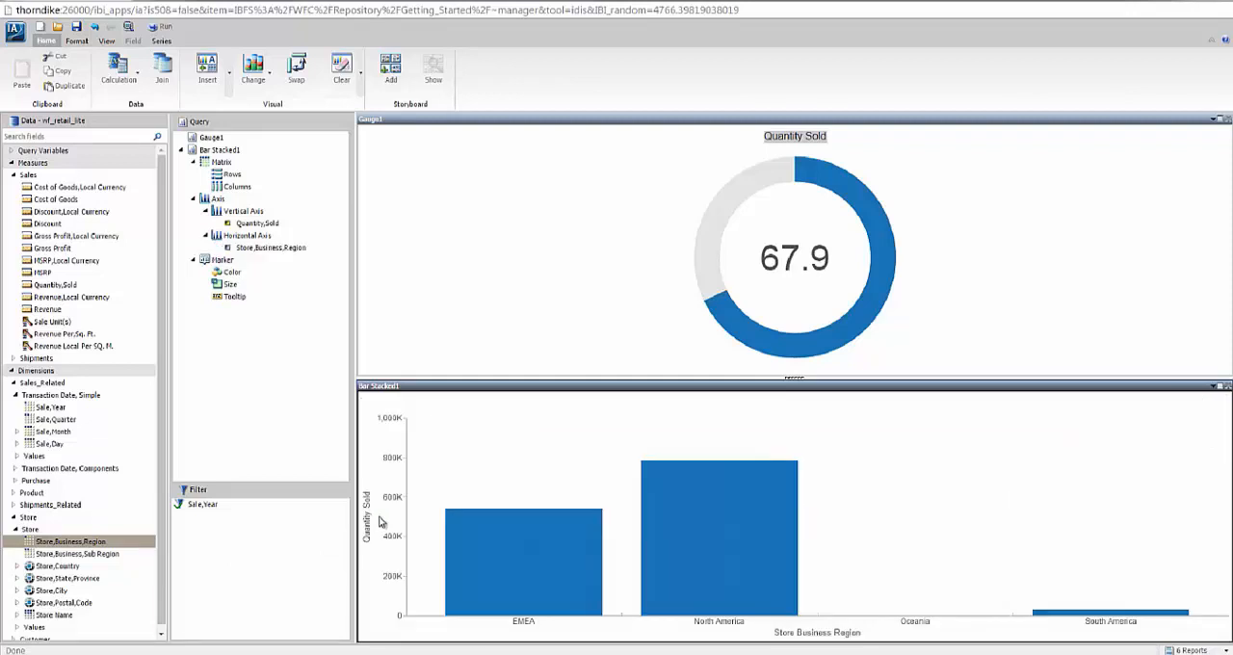
{"action": "left_click", "coordinate": [297, 70]}
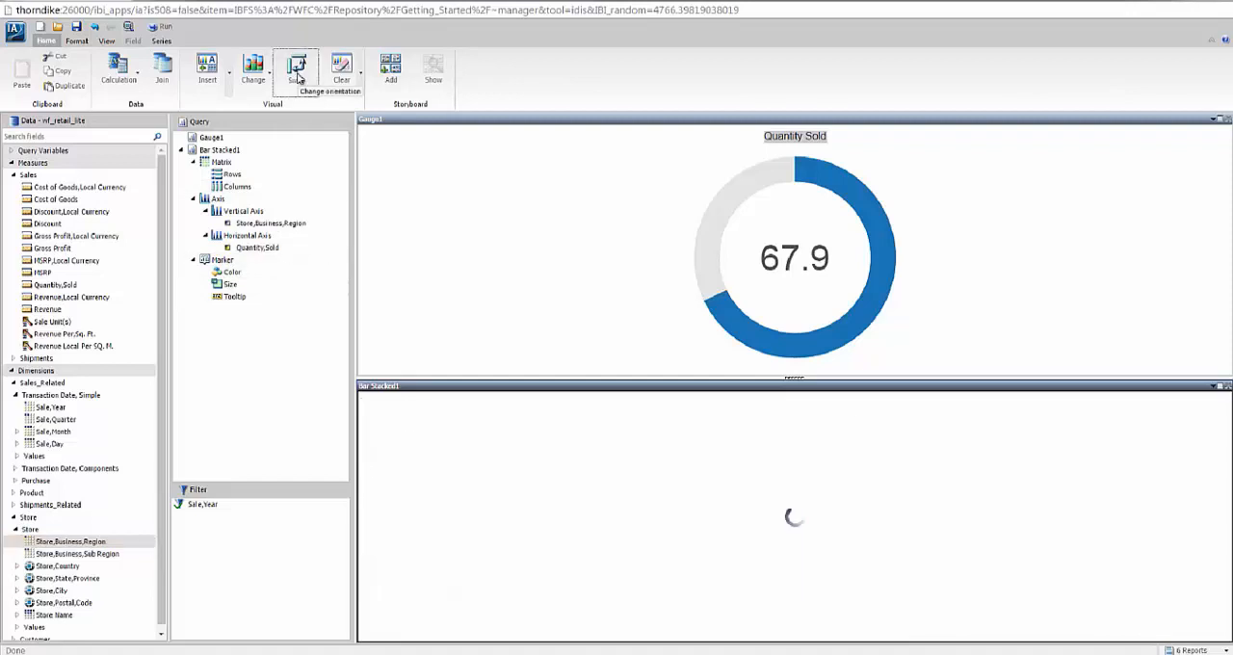
Sort the region bars in descending order of Quantity,Sold.
{"action": "left_click", "coordinate": [257, 248]}
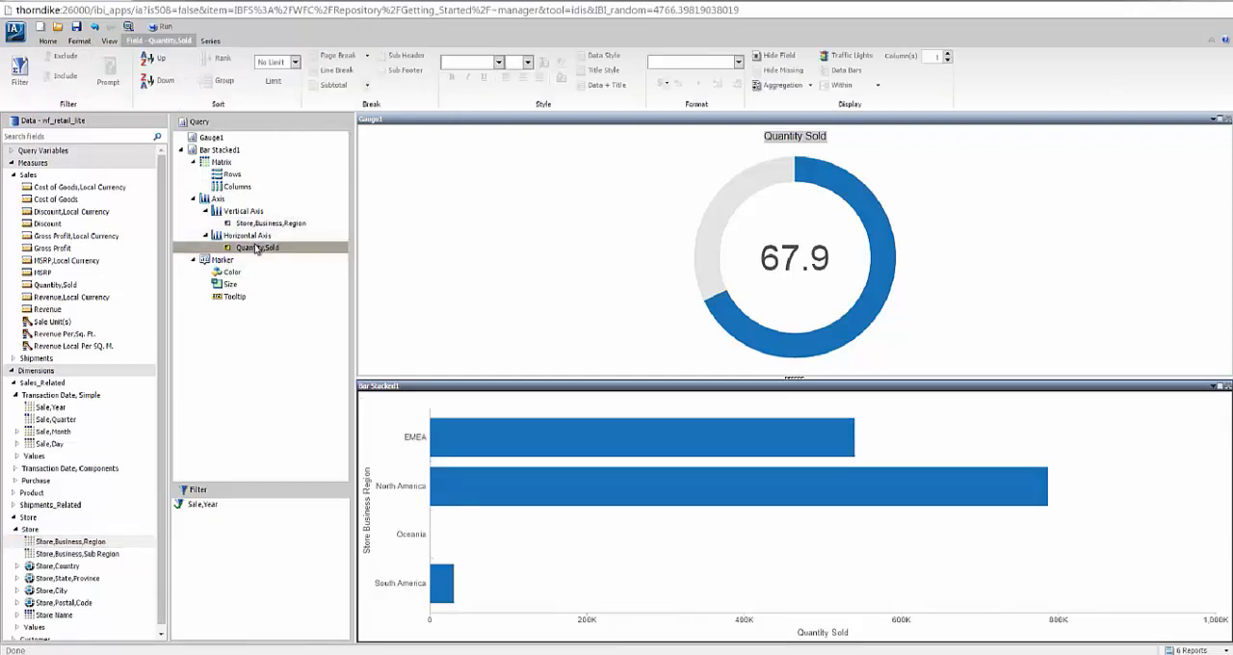
{"action": "left_click", "coordinate": [149, 85]}
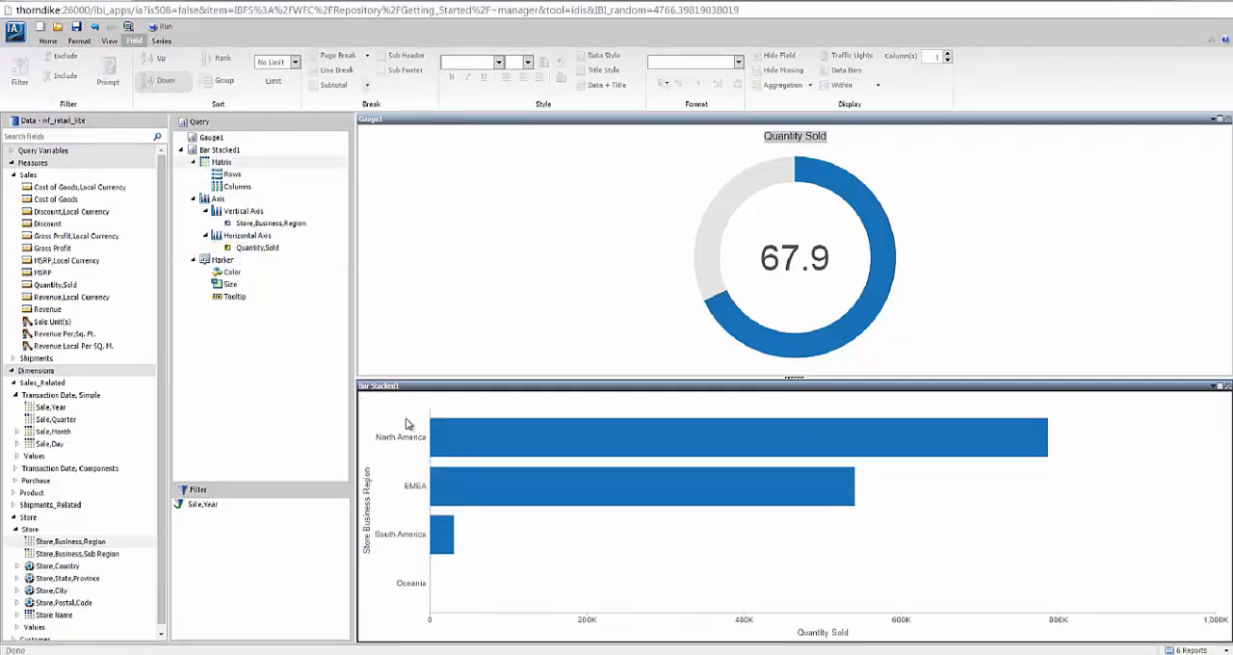
{"action": "left_click", "coordinate": [459, 438]}
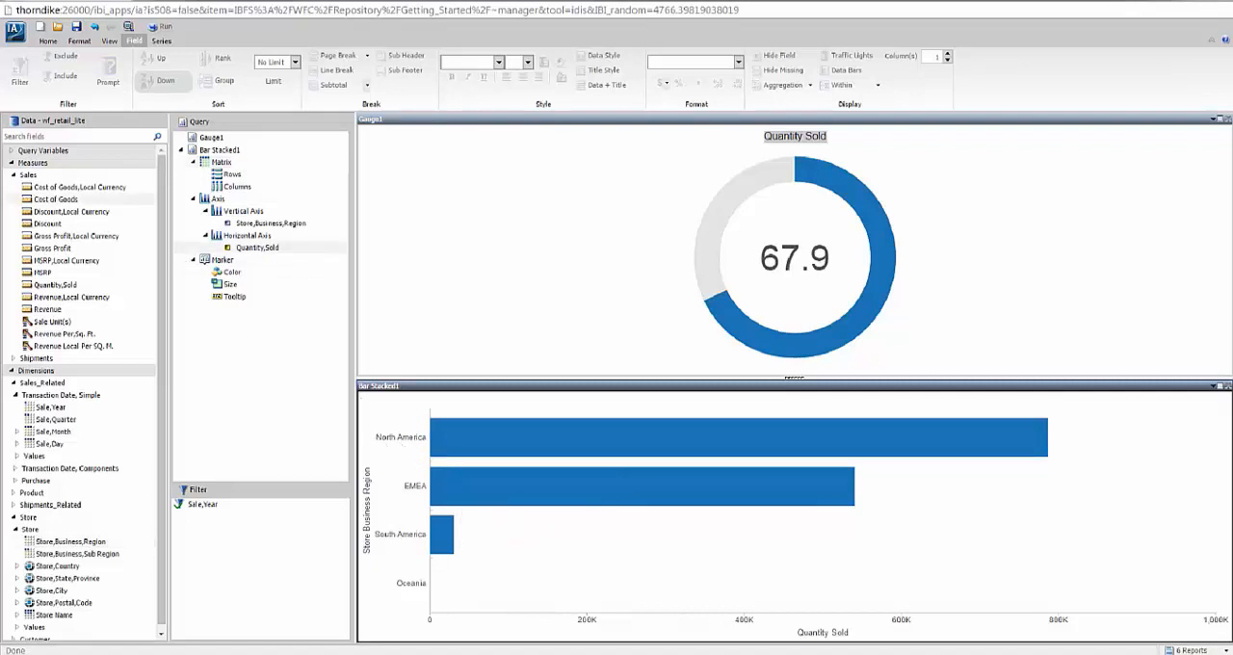
Insert a new visual to the left of the gauge and bar chart and change it to an absolute line chart.
{"action": "left_click", "coordinate": [48, 41]}
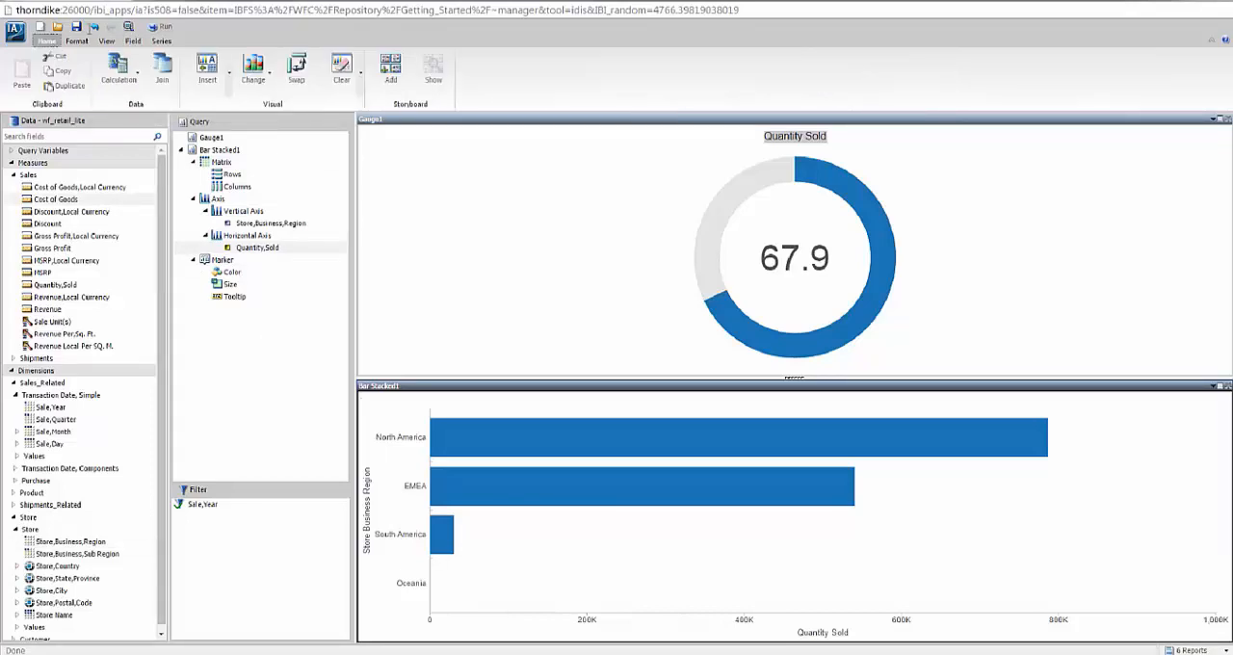
{"action": "left_click", "coordinate": [208, 67]}
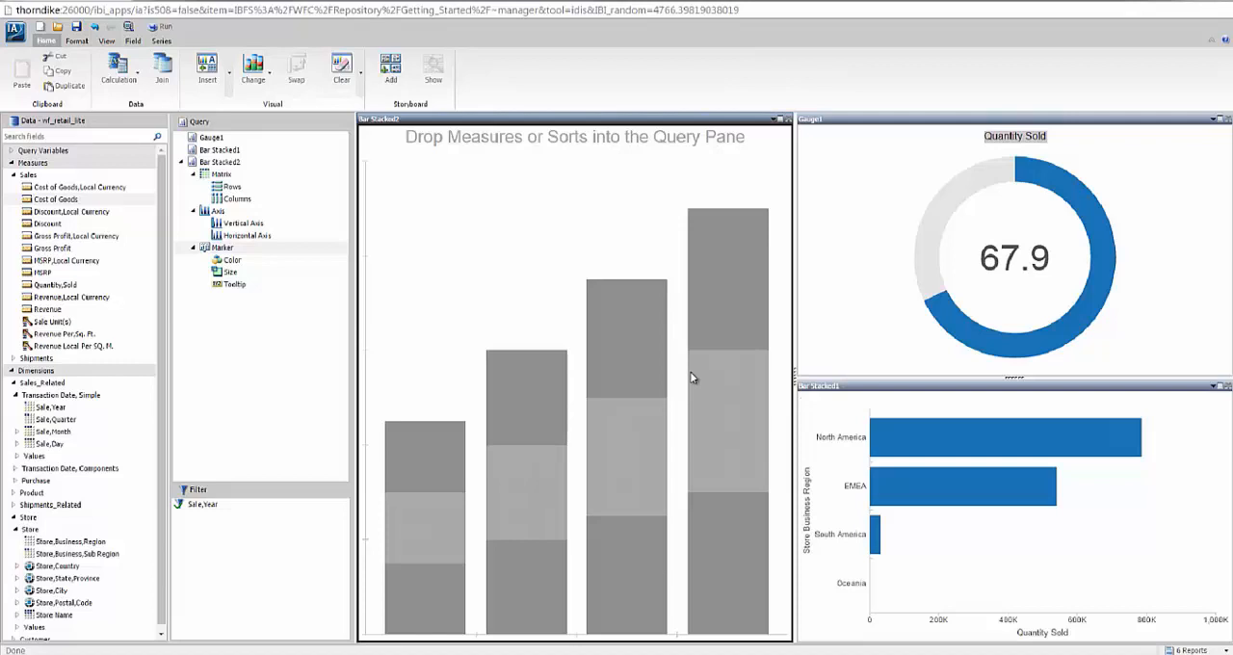
{"action": "left_click", "coordinate": [260, 92]}
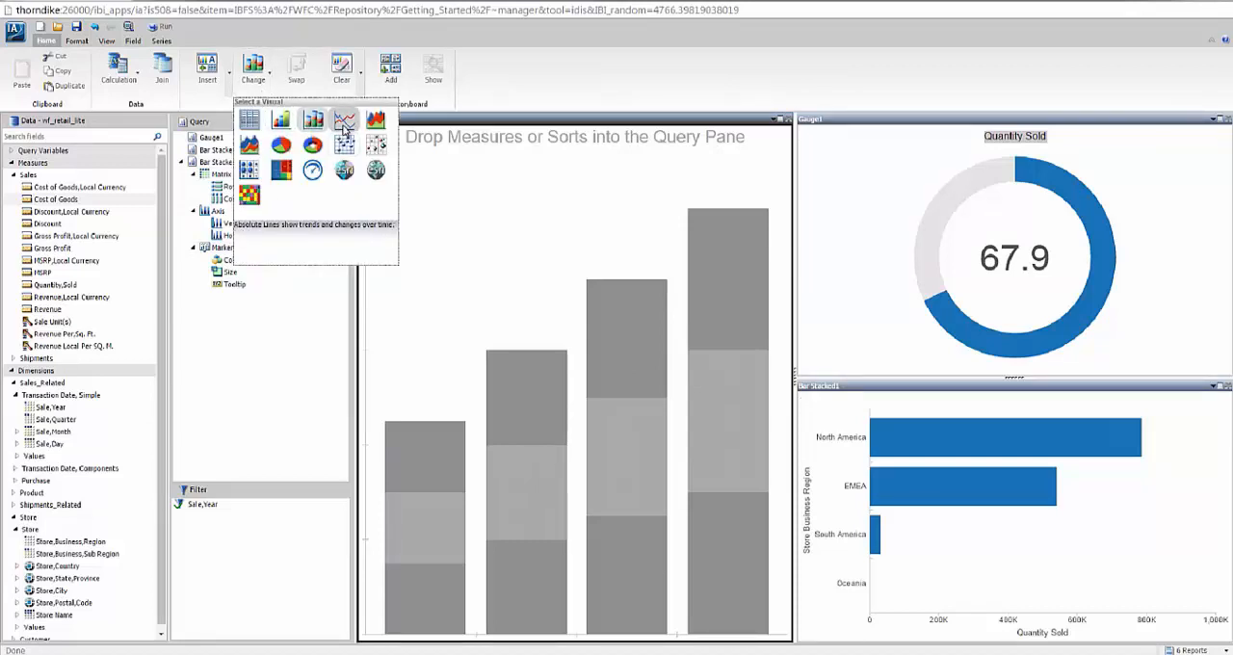
{"action": "left_click", "coordinate": [344, 121]}
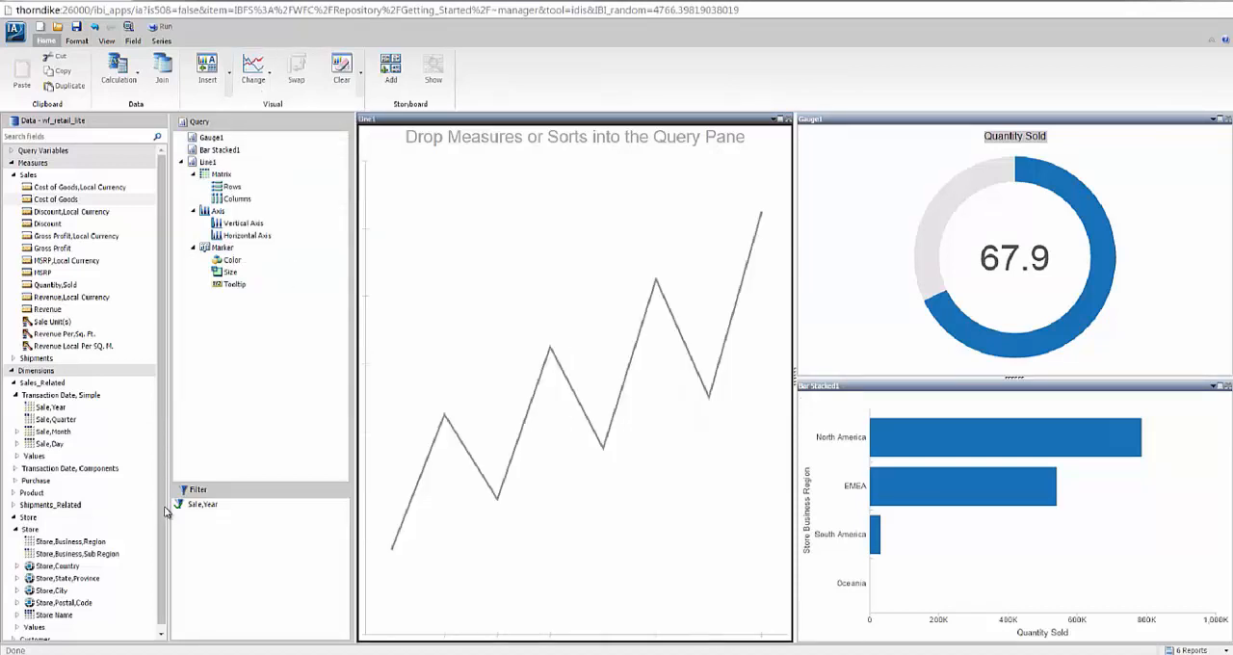
Plot Quantity,Sold by Sale,Month in the line chart and color the lines by Sale,Year.
{"action": "left_click_drag", "start_coordinate": [52, 432], "coordinate": [447, 408]}
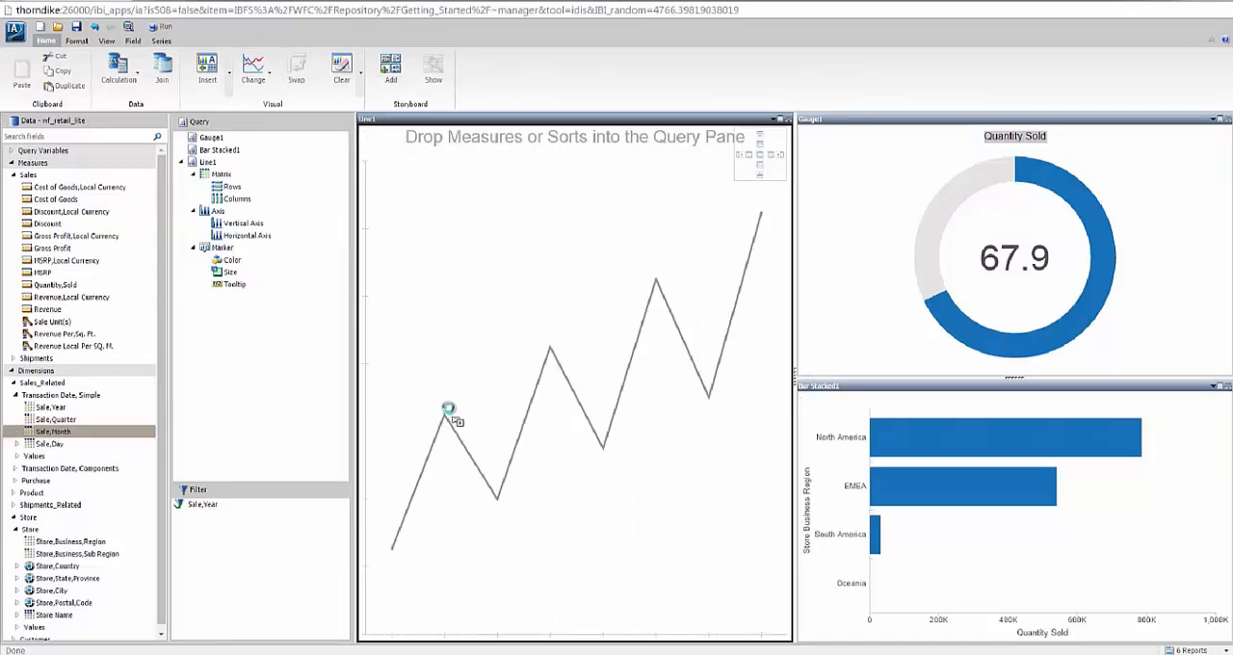
{"action": "left_click_drag", "start_coordinate": [363, 397], "coordinate": [363, 397]}
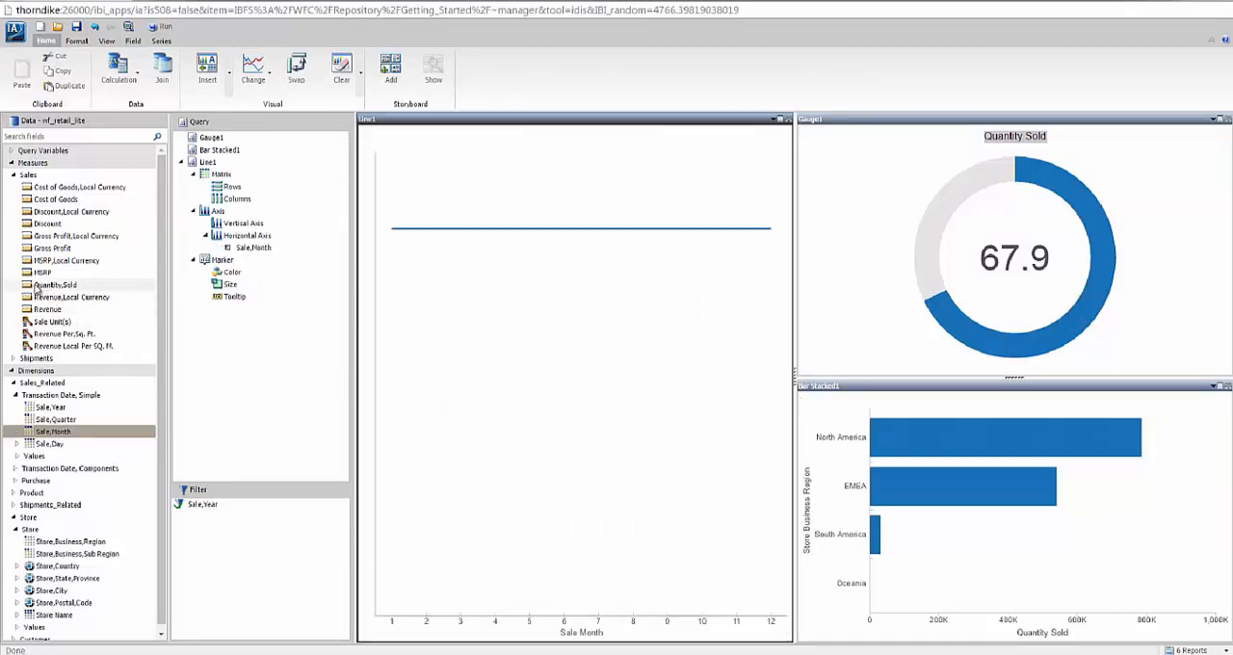
{"action": "left_click_drag", "start_coordinate": [55, 285], "coordinate": [449, 324]}
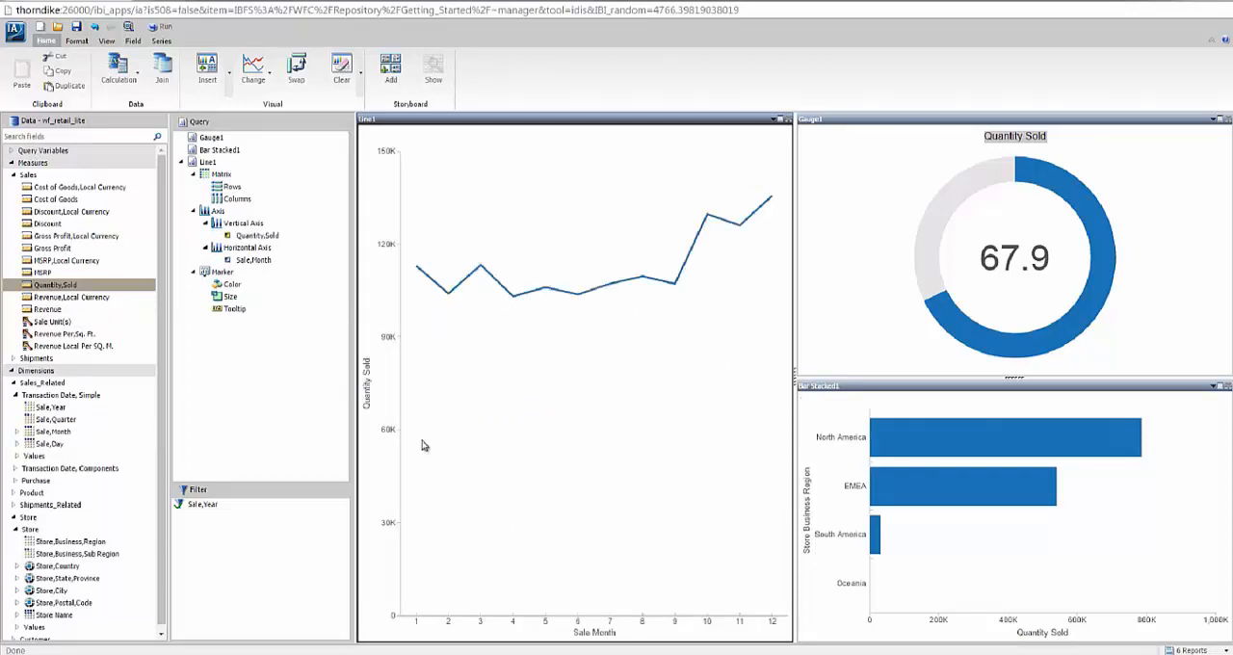
{"action": "left_click_drag", "start_coordinate": [53, 407], "coordinate": [166, 404]}
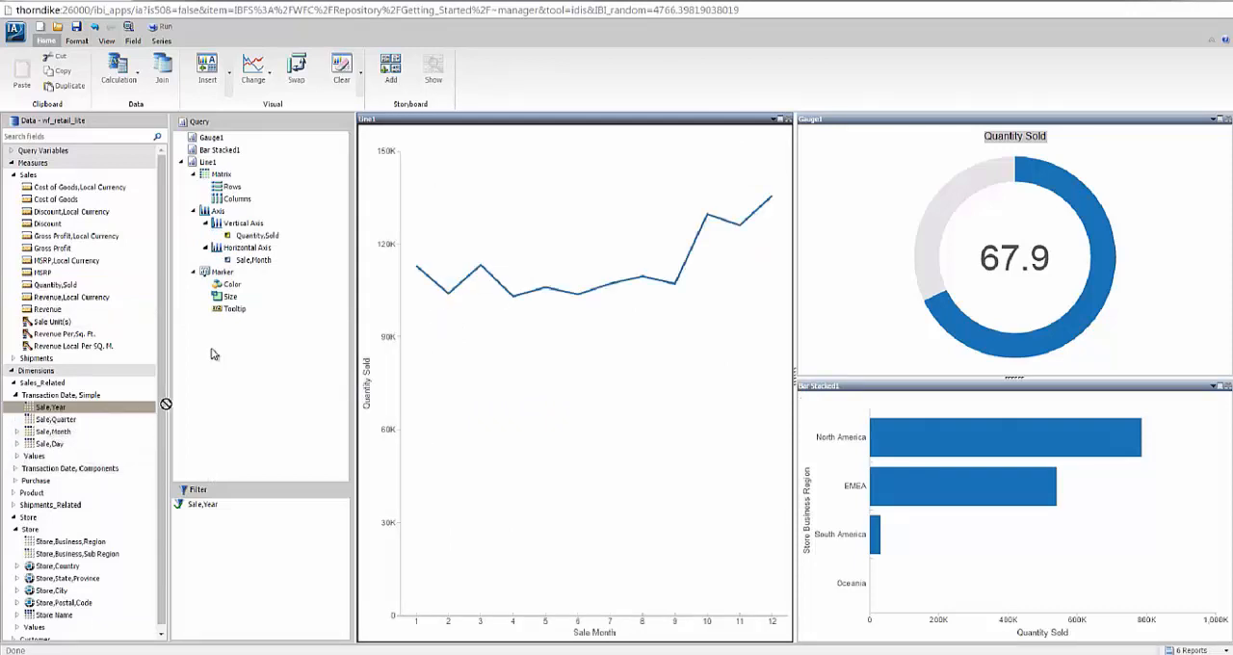
{"action": "left_click_drag", "start_coordinate": [214, 355], "coordinate": [236, 287]}
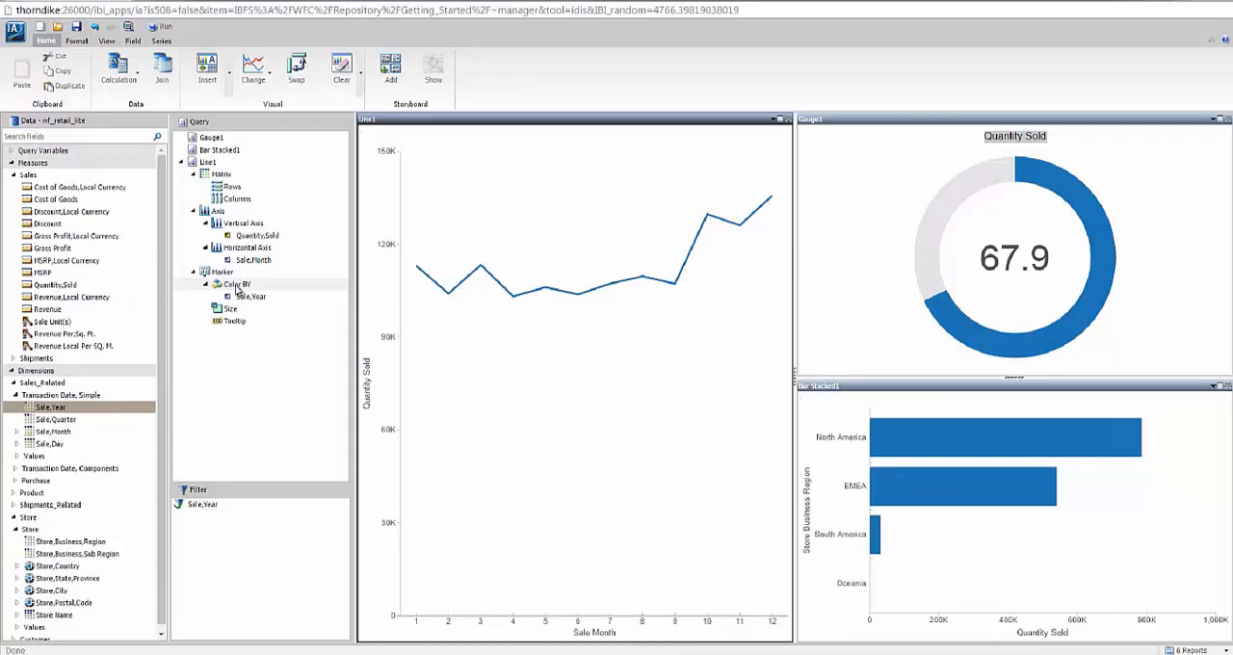